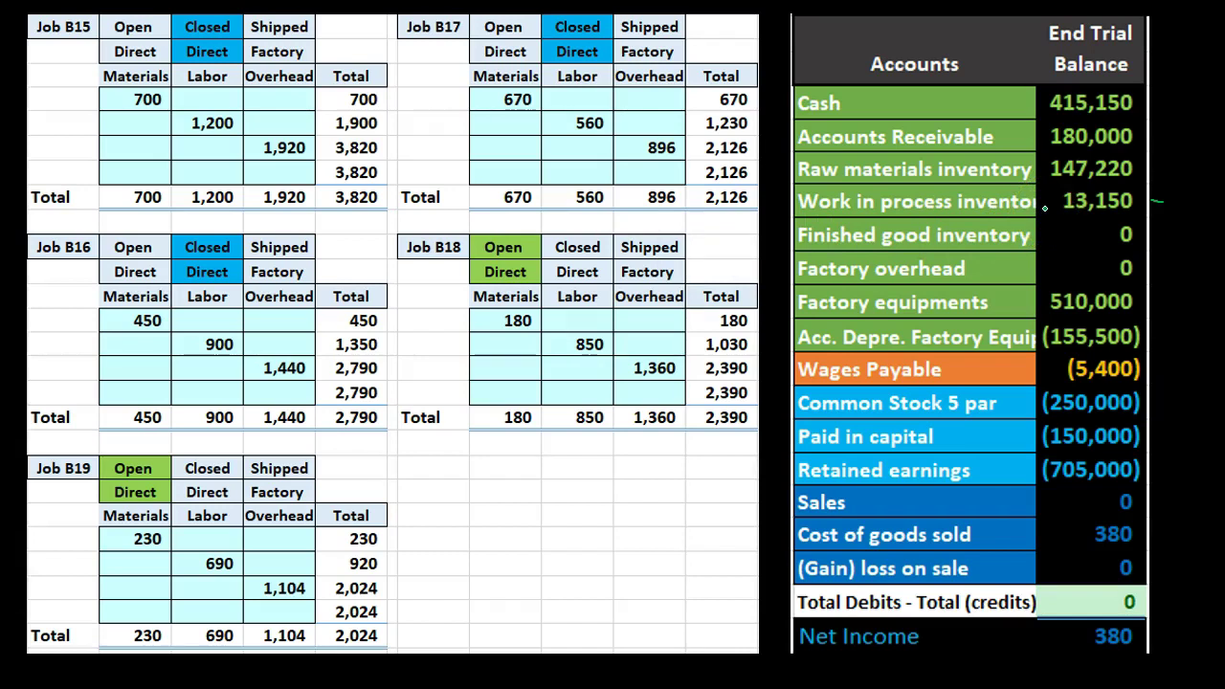
# Step: Start summing the job cost totals in Calculator with jobs B15, B16 and B19: 3820 + 2790 + 2024
pyautogui.moveTo(482, 134); pyautogui.dragTo(546, 139)
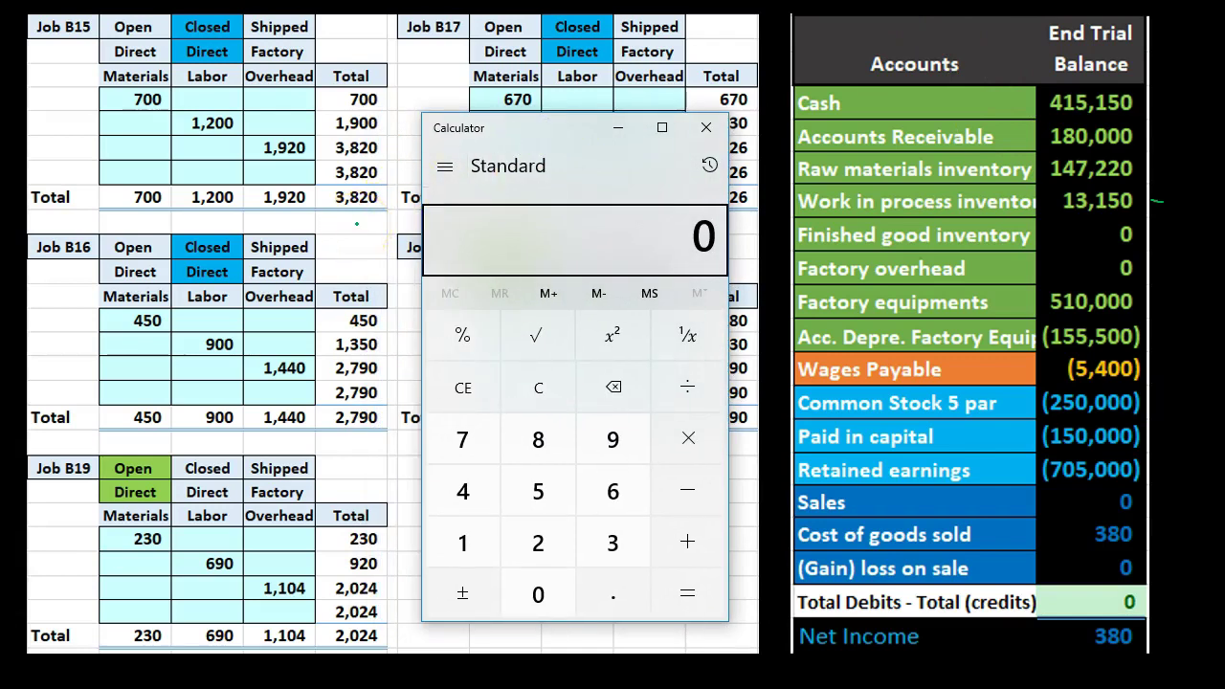
pyautogui.write('3820')
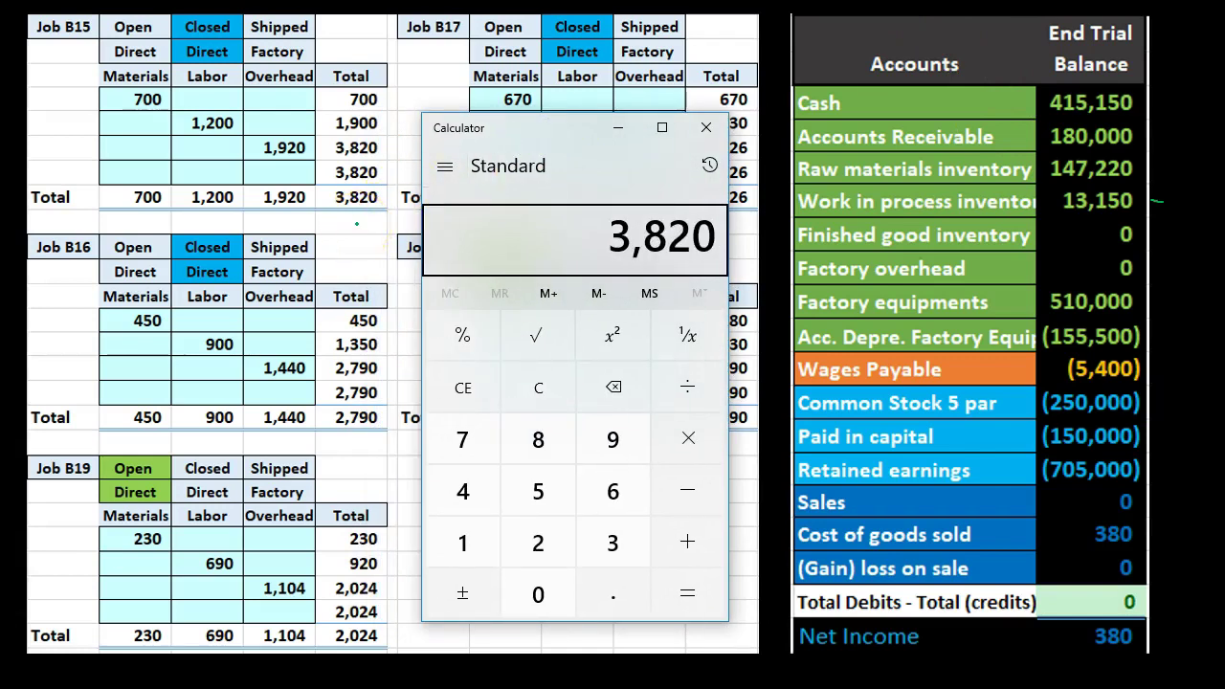
pyautogui.press('+')
pyautogui.write('2790')
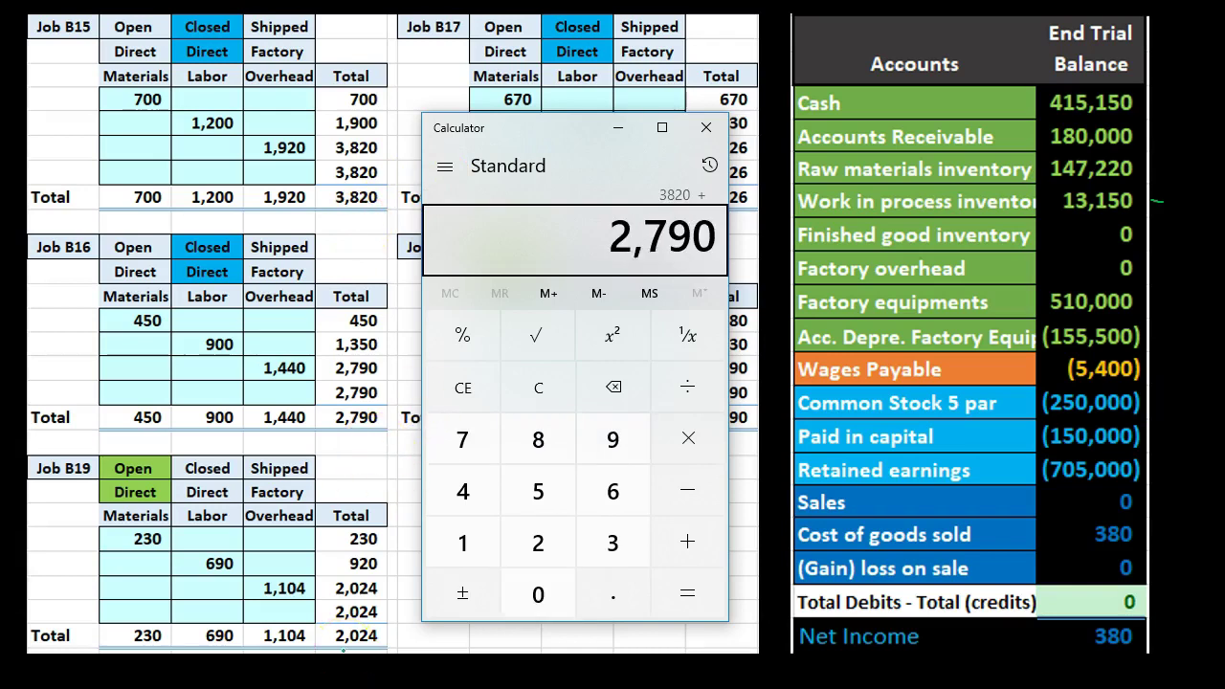
pyautogui.press('+')
pyautogui.write('2024')
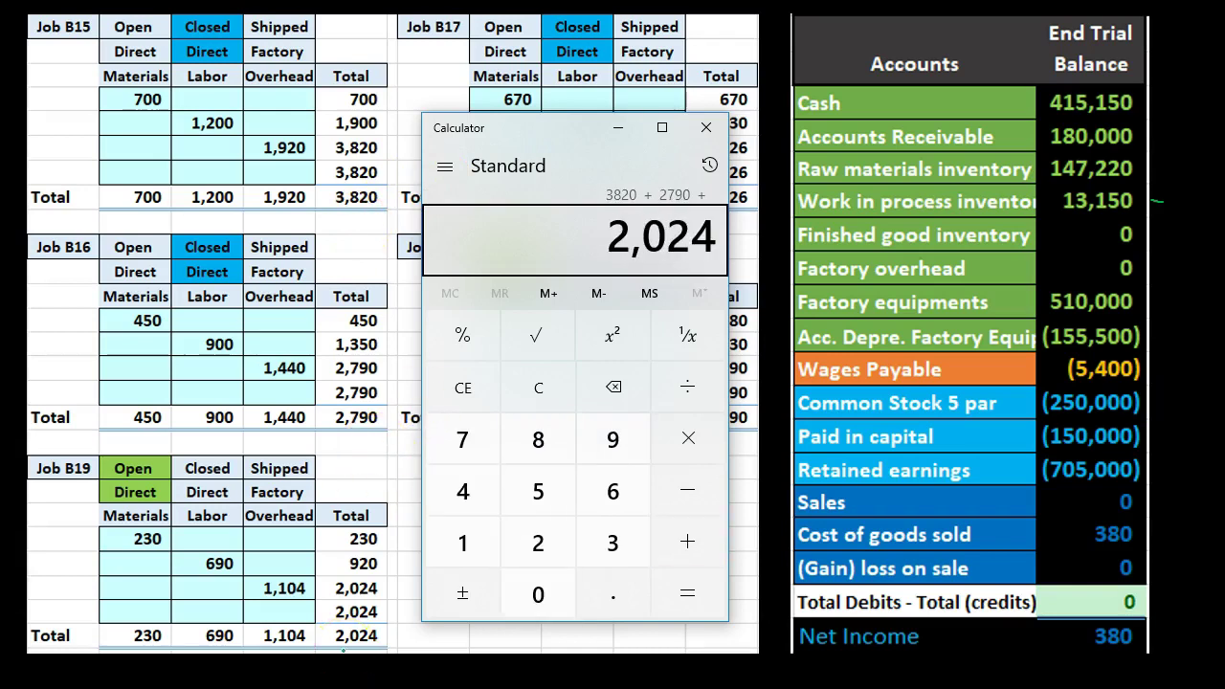
pyautogui.press('+')
# Step: Add the B17 and B18 totals, 2126 and 2390, complete the sum and compare it with the work in process inventory balance
pyautogui.moveTo(555, 128); pyautogui.dragTo(895, 106)
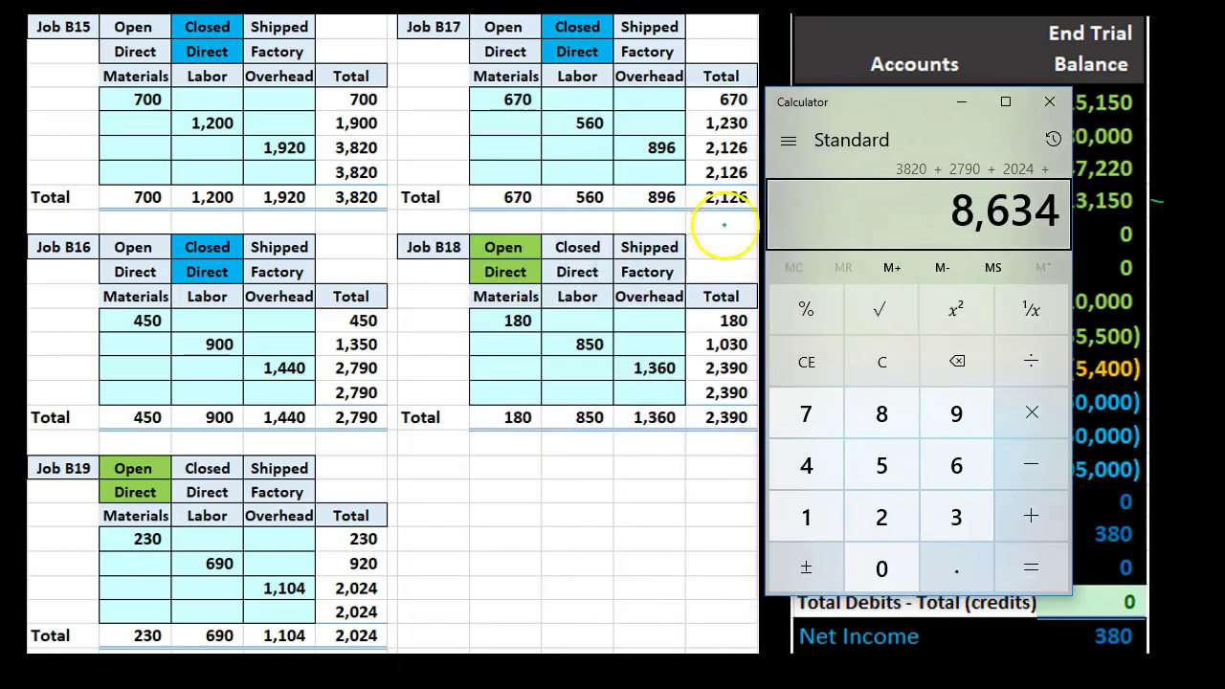
pyautogui.write('2126')
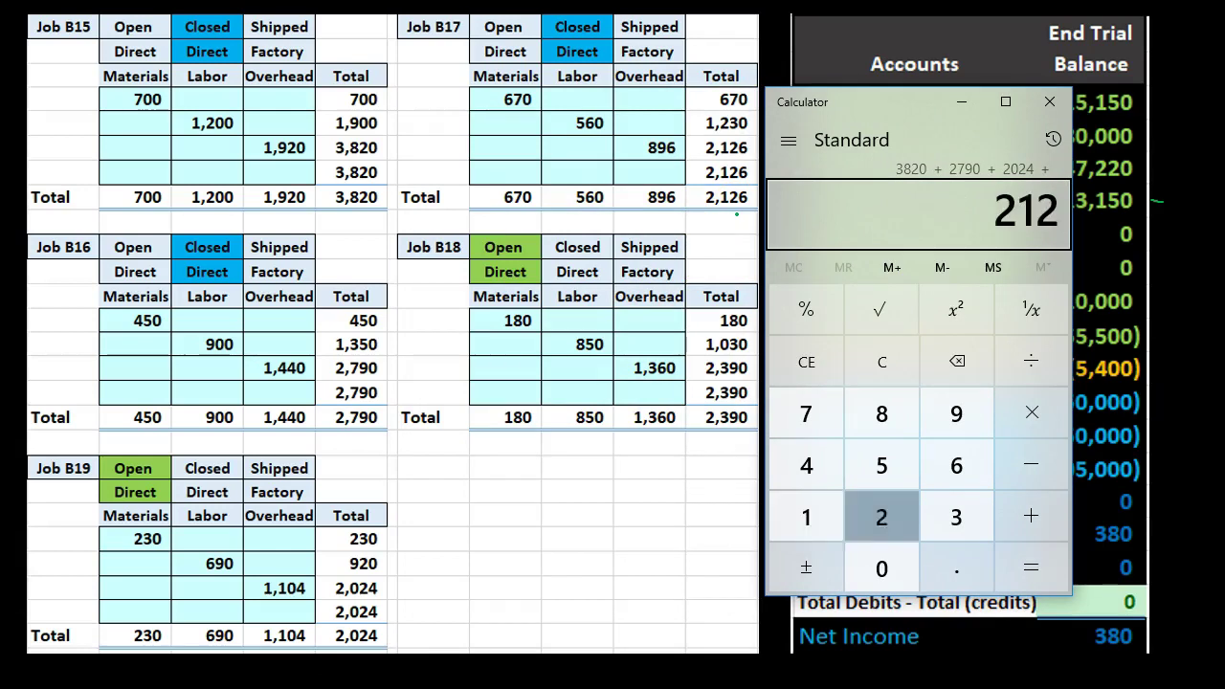
pyautogui.press('+')
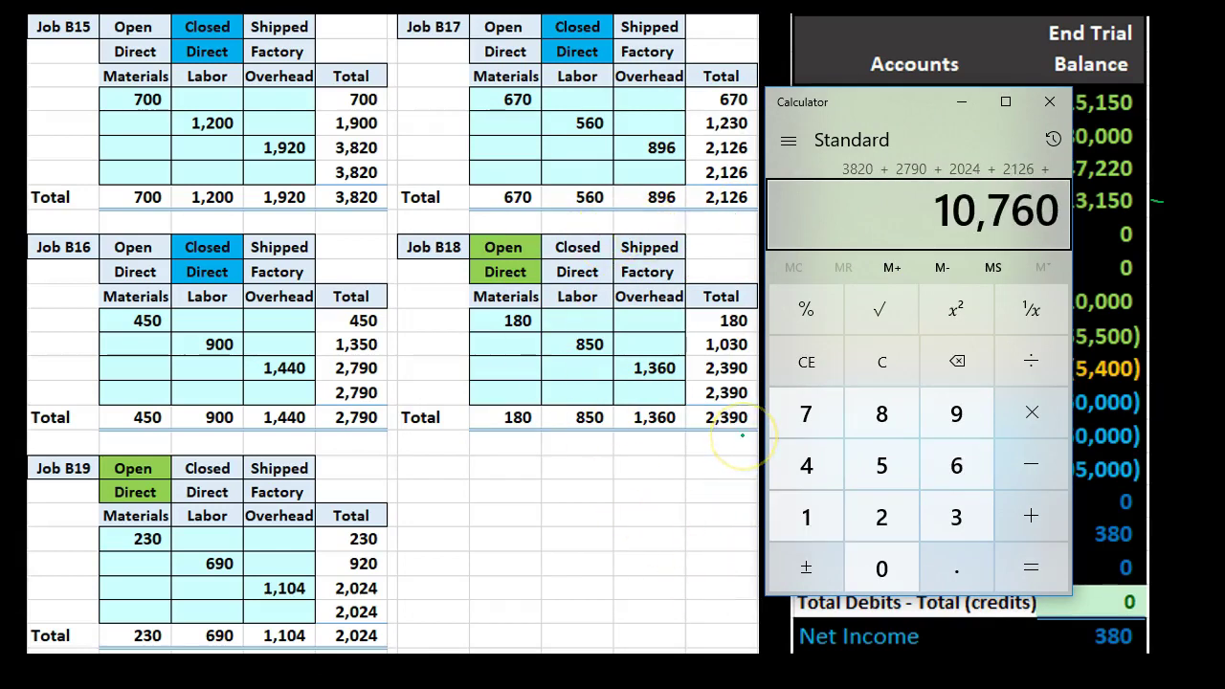
pyautogui.write('2390')
pyautogui.press('Return')
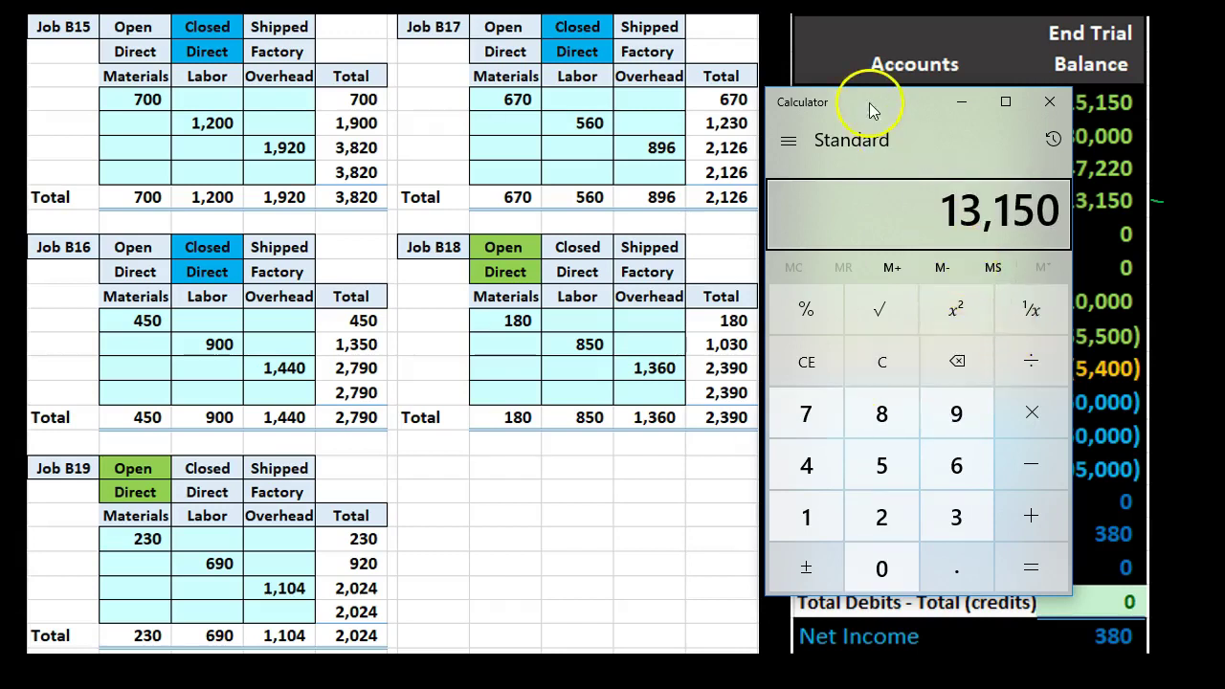
pyautogui.moveTo(870, 103); pyautogui.dragTo(541, 105)
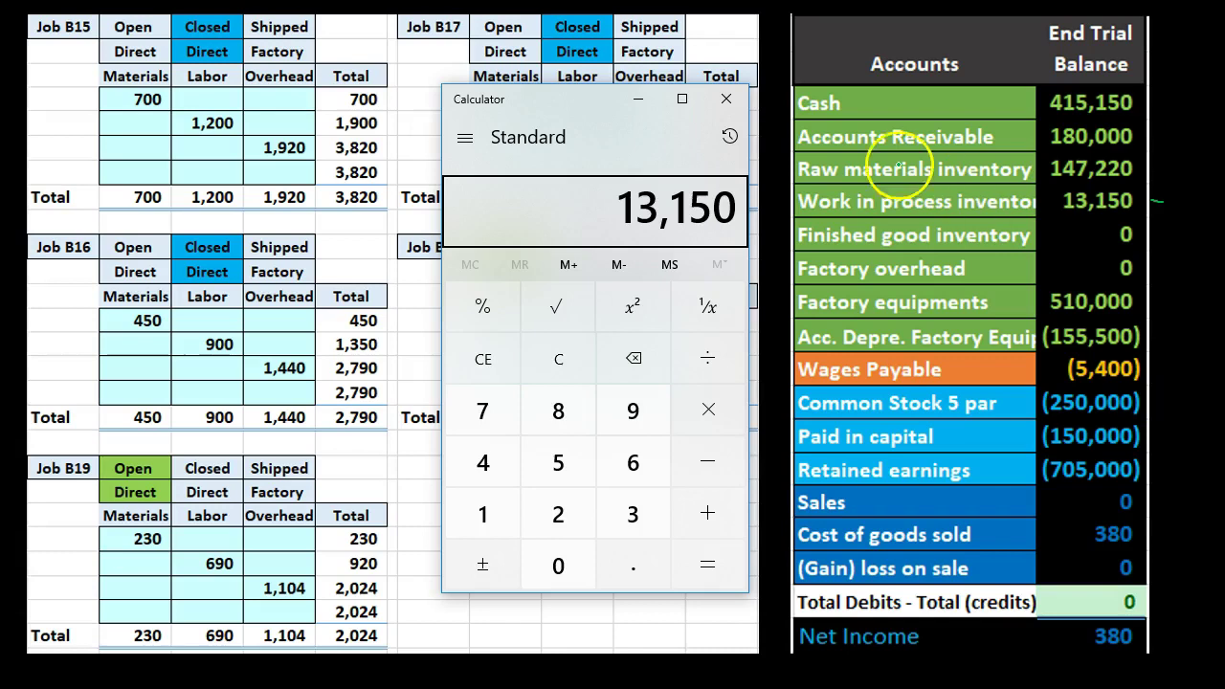
pyautogui.moveTo(583, 109); pyautogui.dragTo(1224, 144)
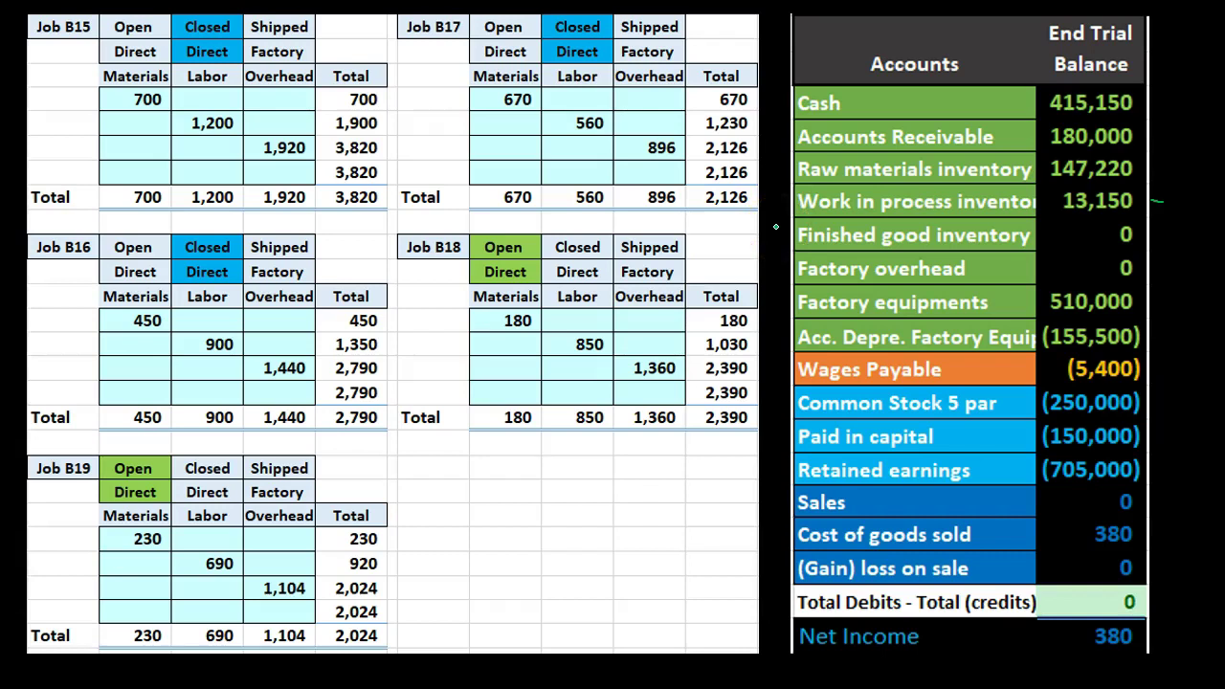
# Step: Clear Calculator and compute the closed jobs' cost by adding 3820 + 2135 + 2790
pyautogui.moveTo(986, 136); pyautogui.dragTo(944, 125)
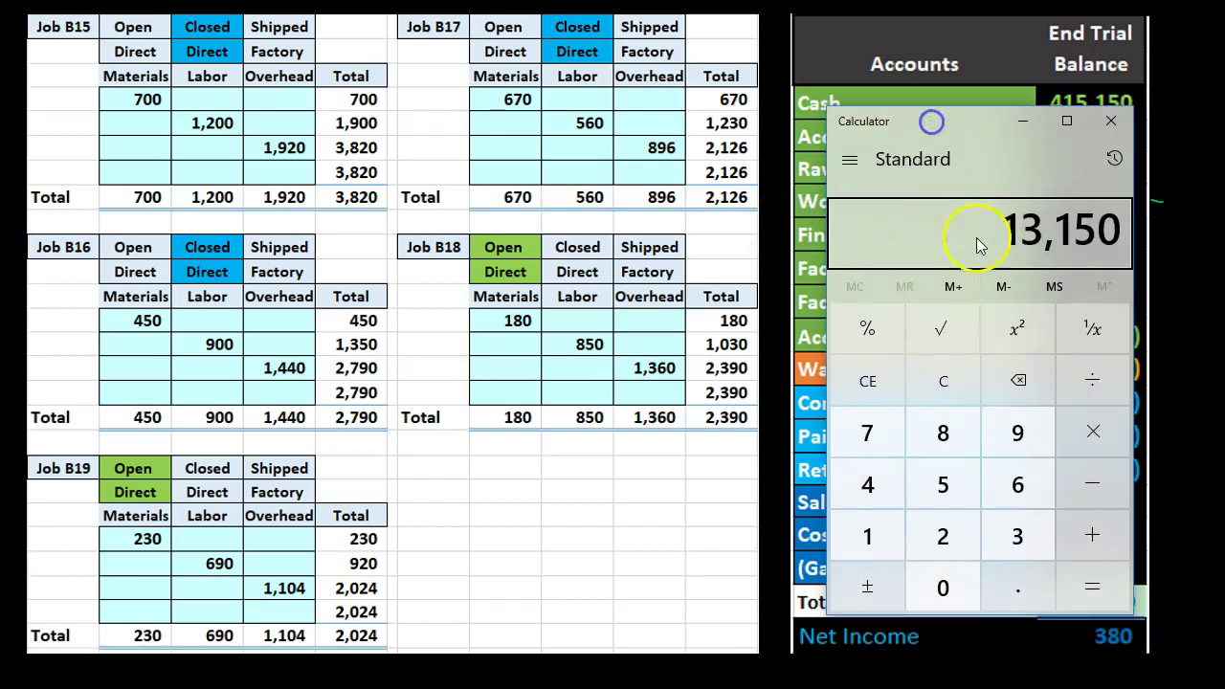
pyautogui.click(954, 377)
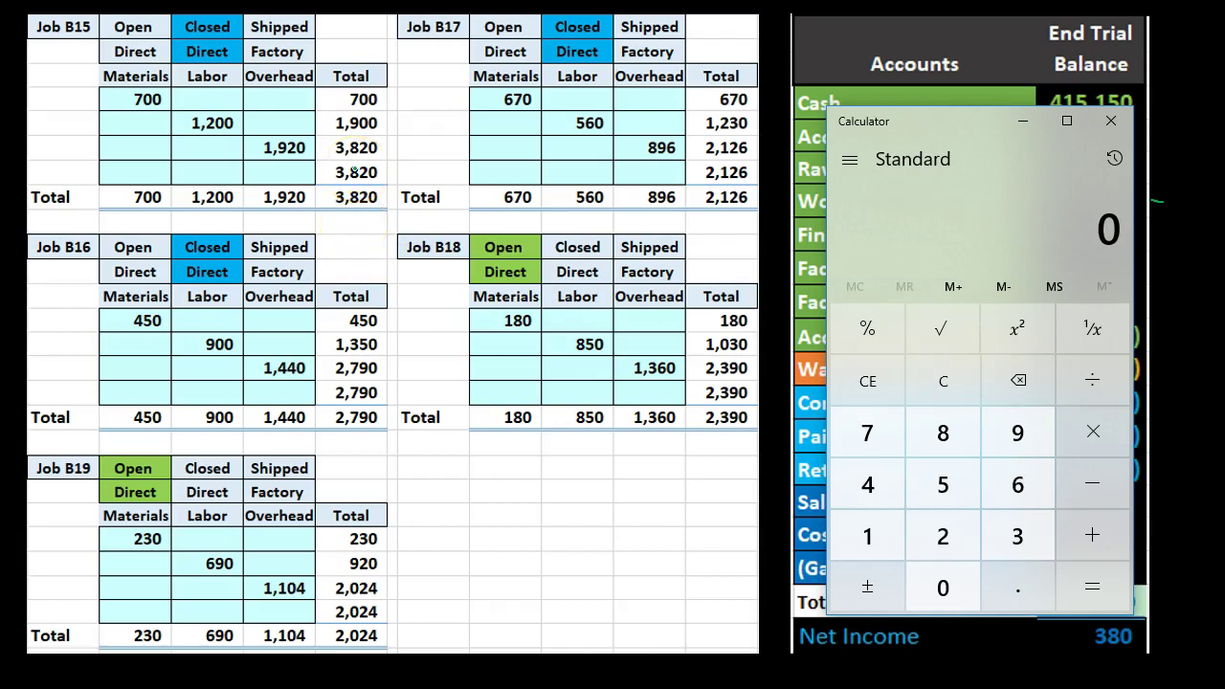
pyautogui.write('3820')
pyautogui.press('+')
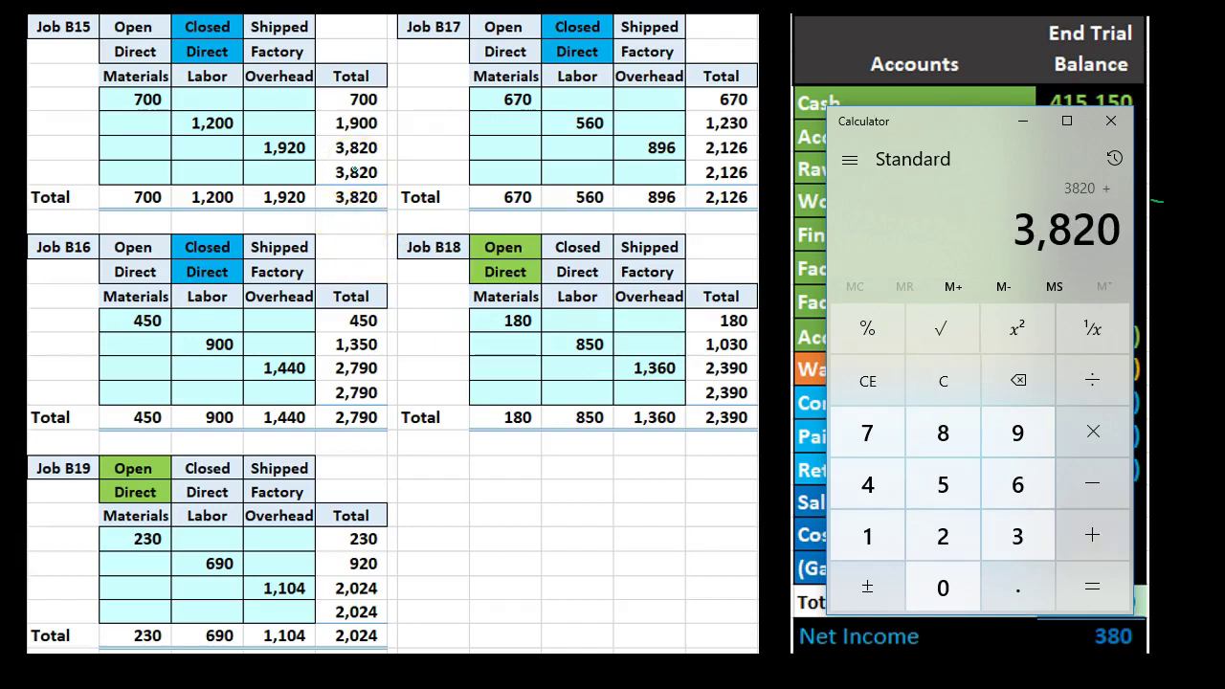
pyautogui.write('2,135')
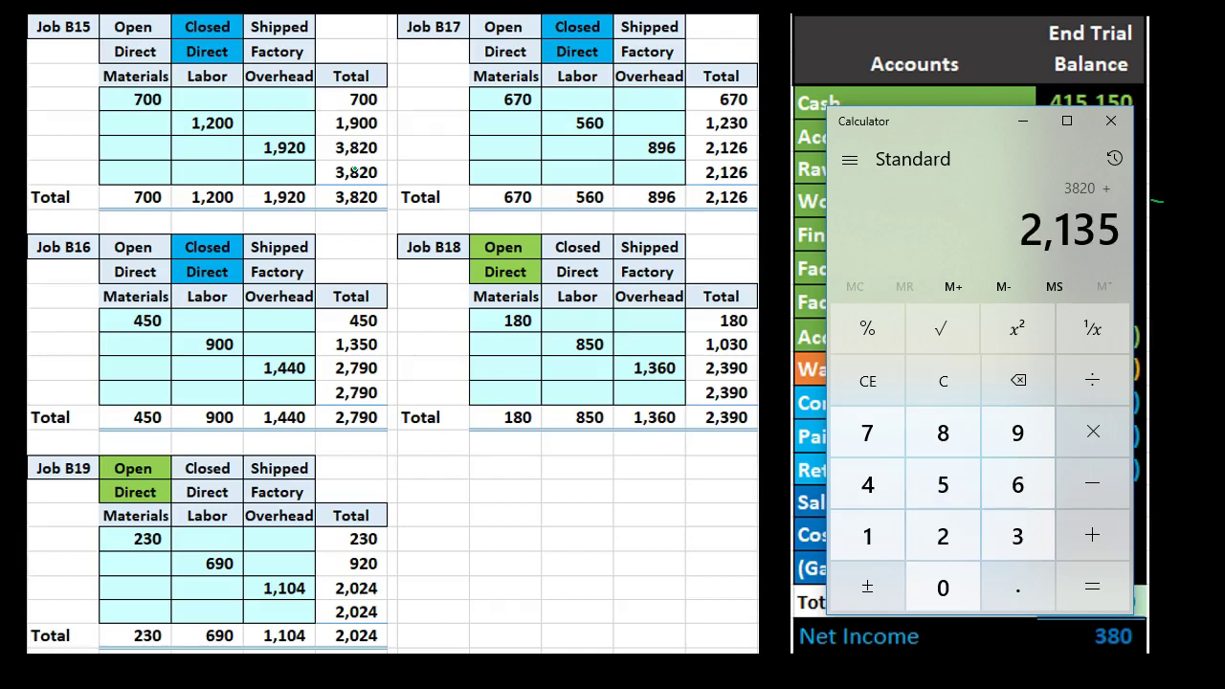
pyautogui.press('+')
pyautogui.write('2,790')
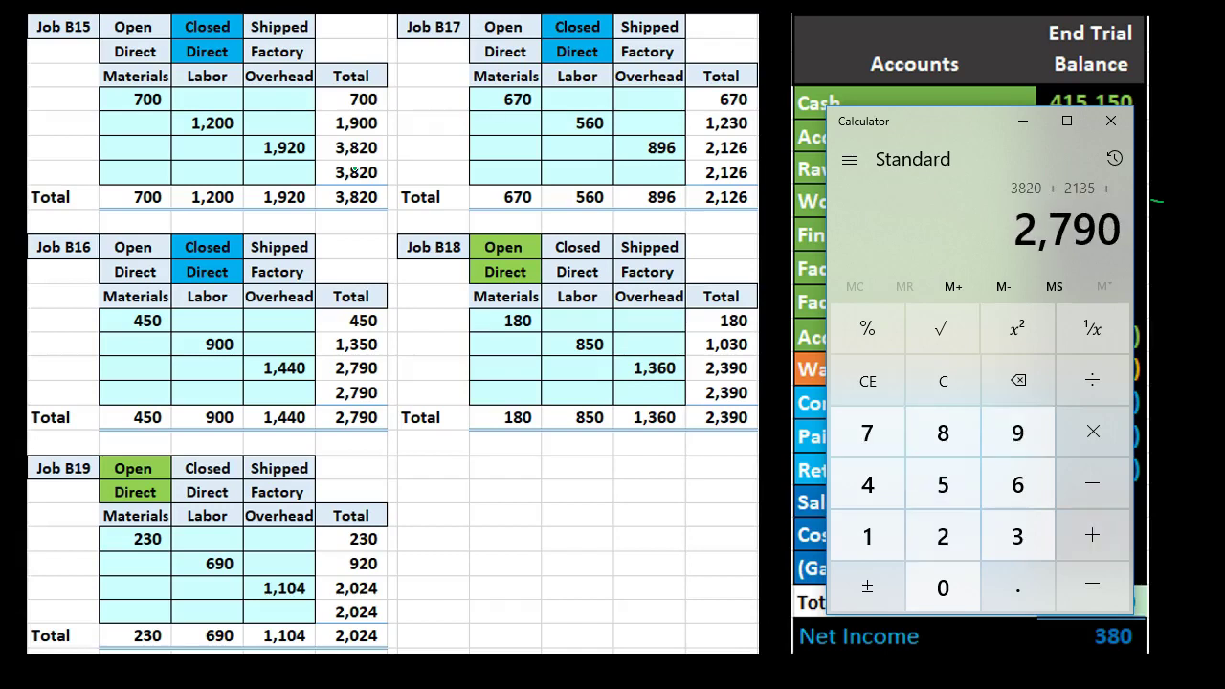
pyautogui.press('Return')
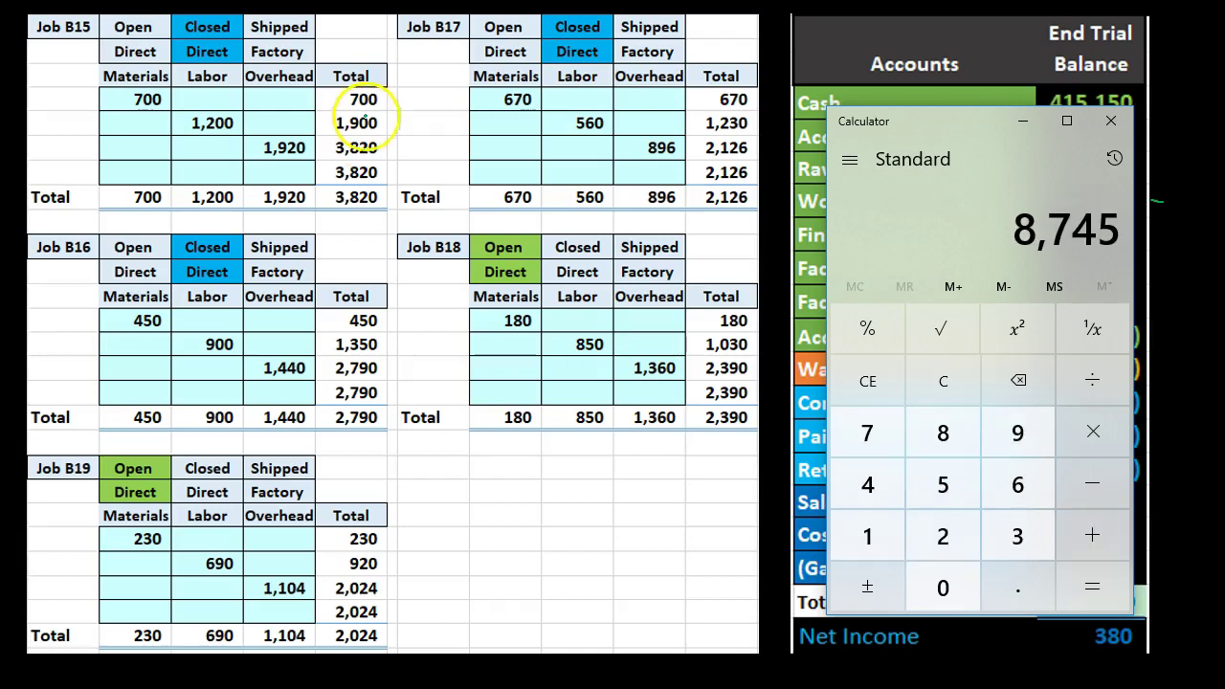
# Step: Mark the totals of closed jobs B15, B17 and B16 with the pen and check them against the Calculator sum
pyautogui.click(387, 212)
pyautogui.moveTo(376, 213); pyautogui.dragTo(409, 219)
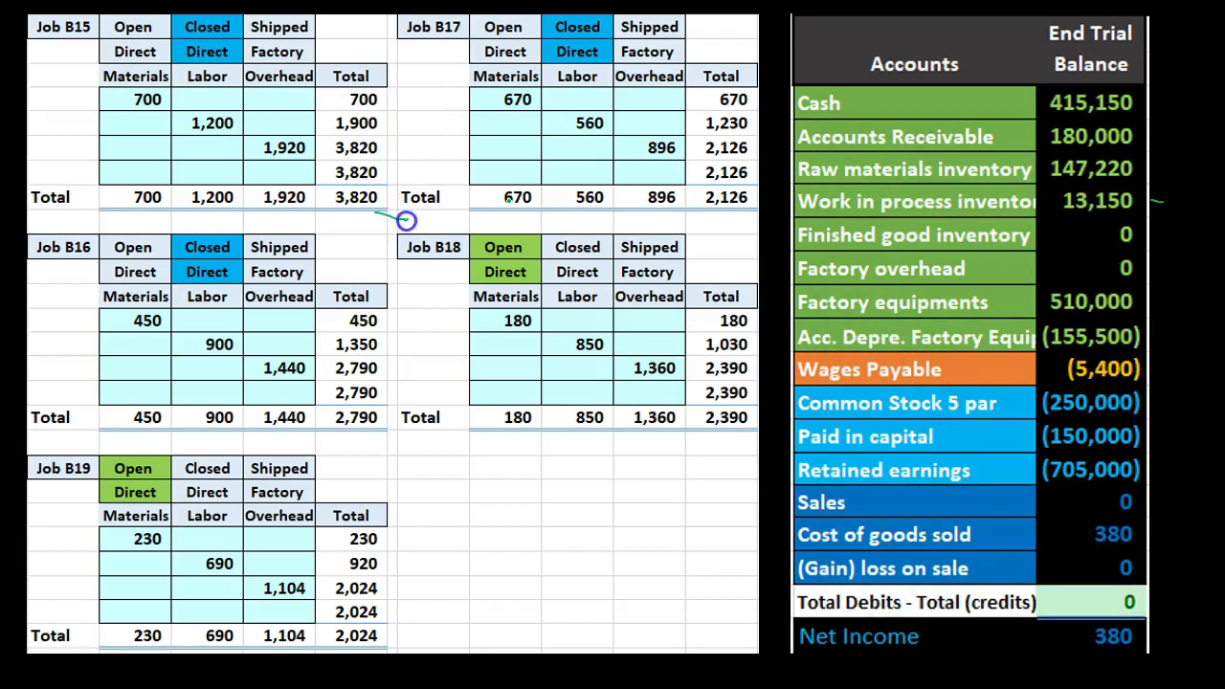
pyautogui.click(744, 215)
pyautogui.moveTo(744, 215); pyautogui.dragTo(731, 211)
pyautogui.moveTo(379, 438); pyautogui.dragTo(404, 444)
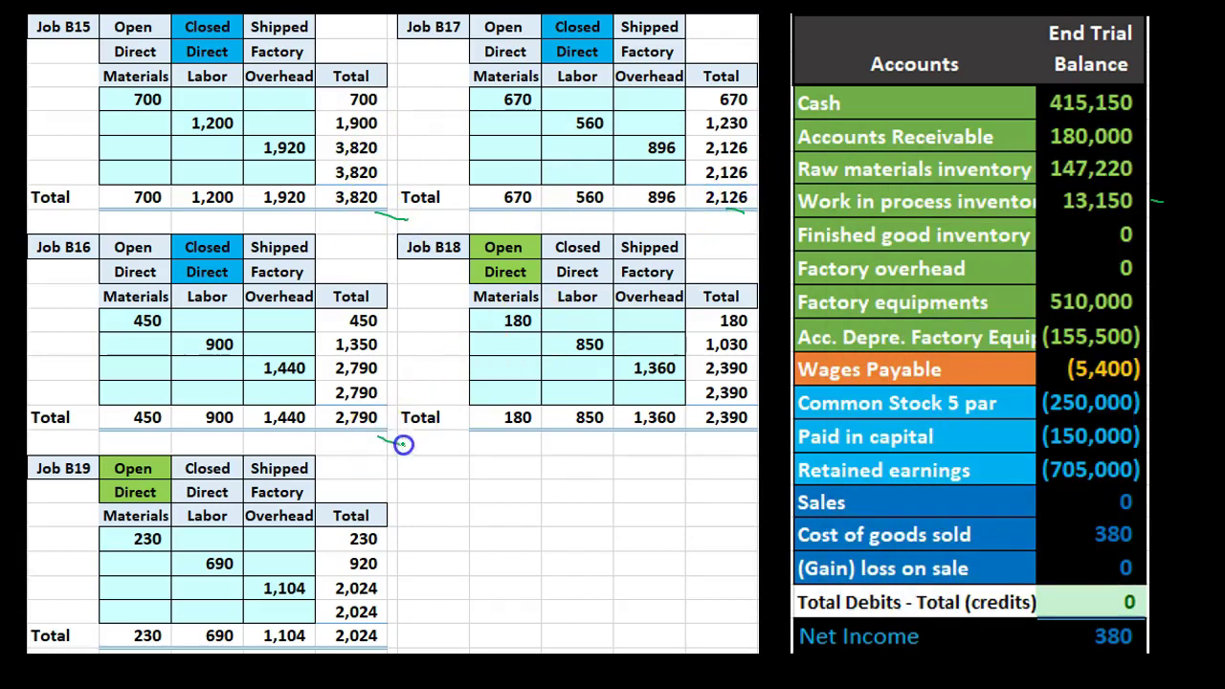
pyautogui.hotkey('alt', 'Tab')
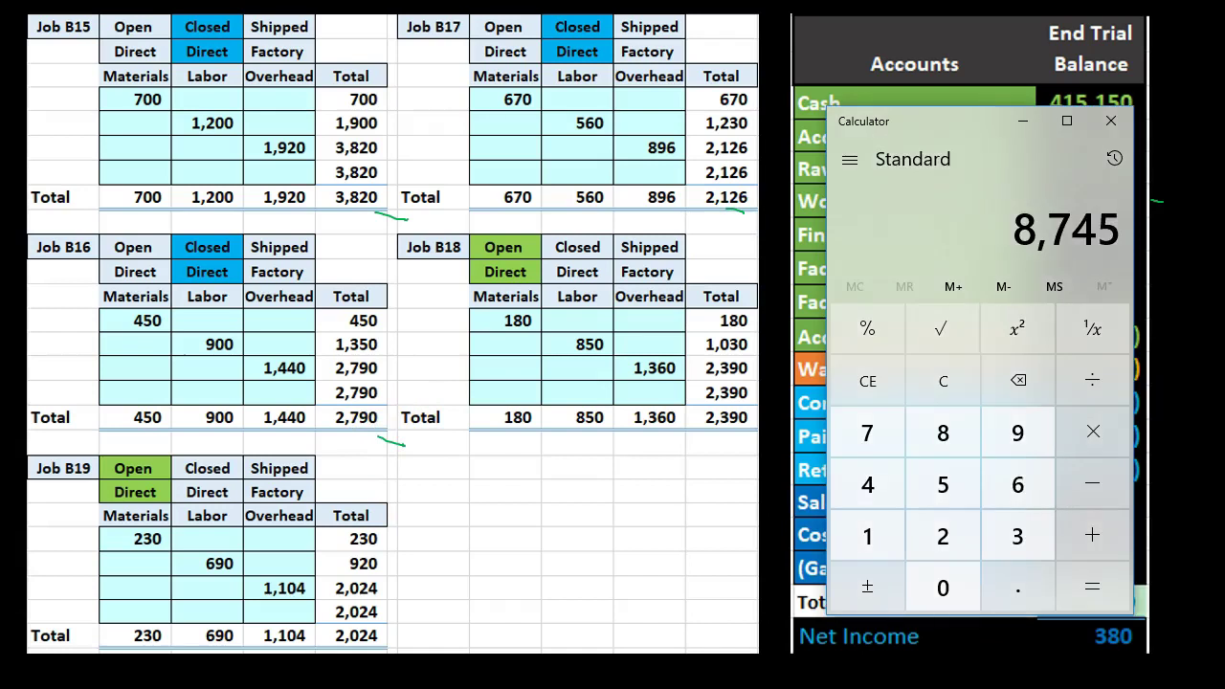
pyautogui.hotkey('alt', 'Tab')
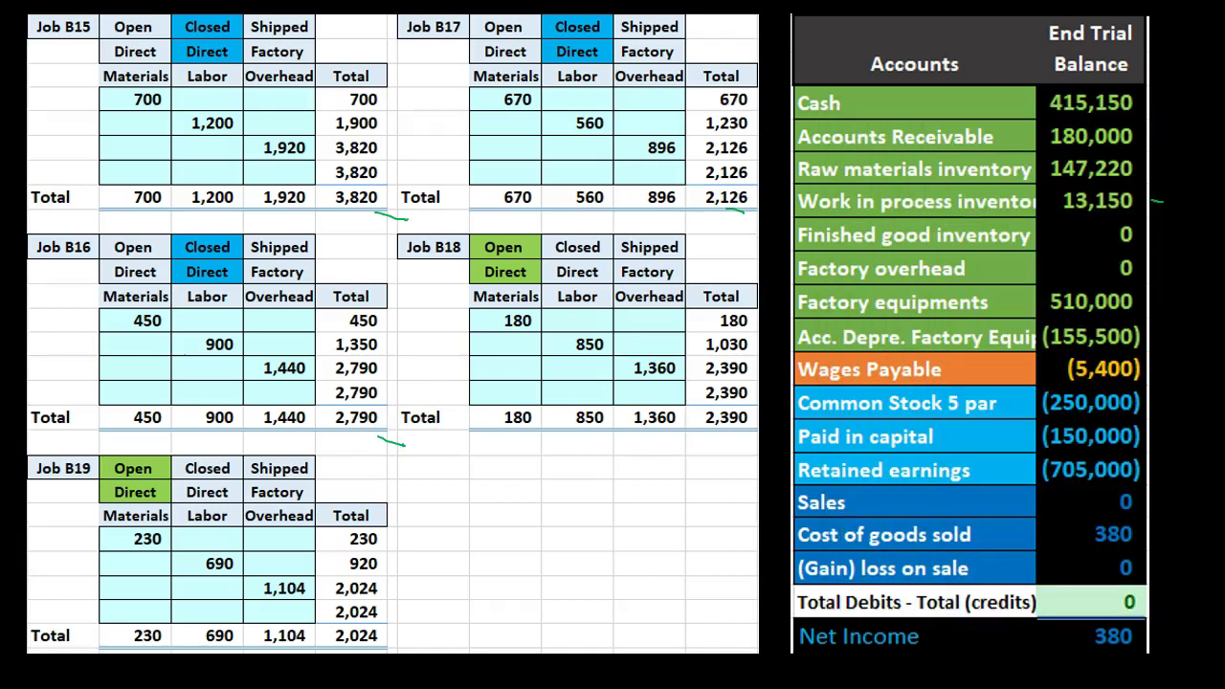
# Step: Compare the job summary with the Job B15 cost sheet and mark the sheet's direct material and direct labor totals
pyautogui.click(651, 466)
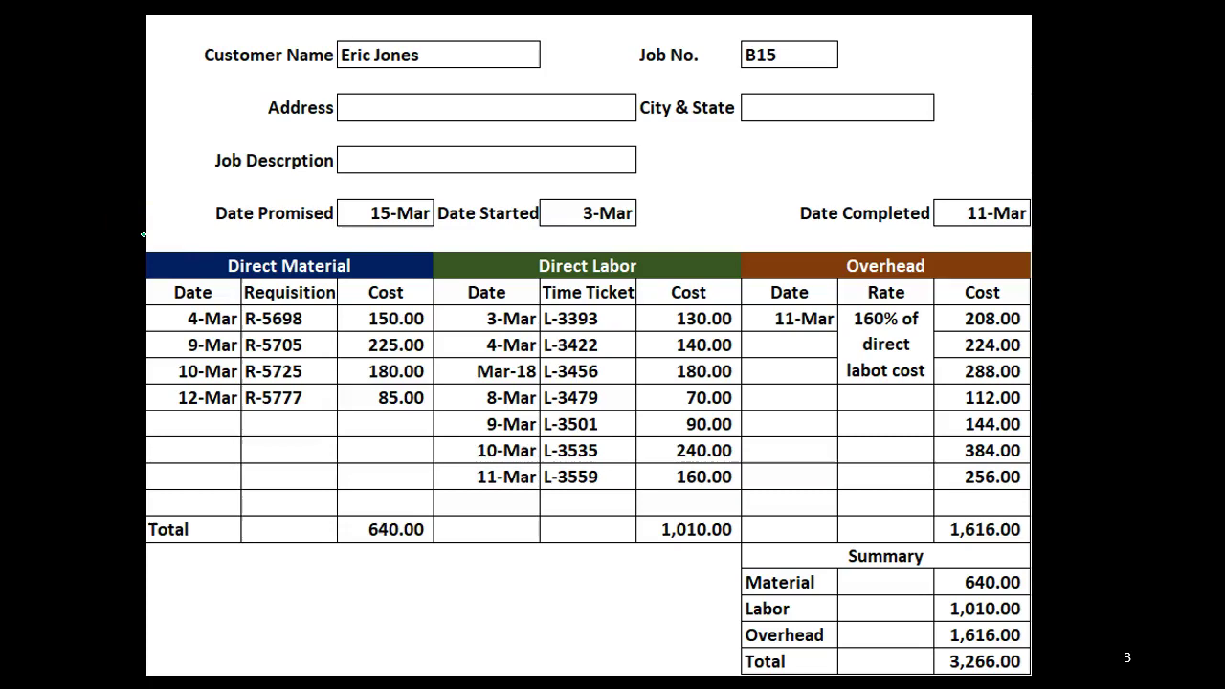
pyautogui.press('Right')
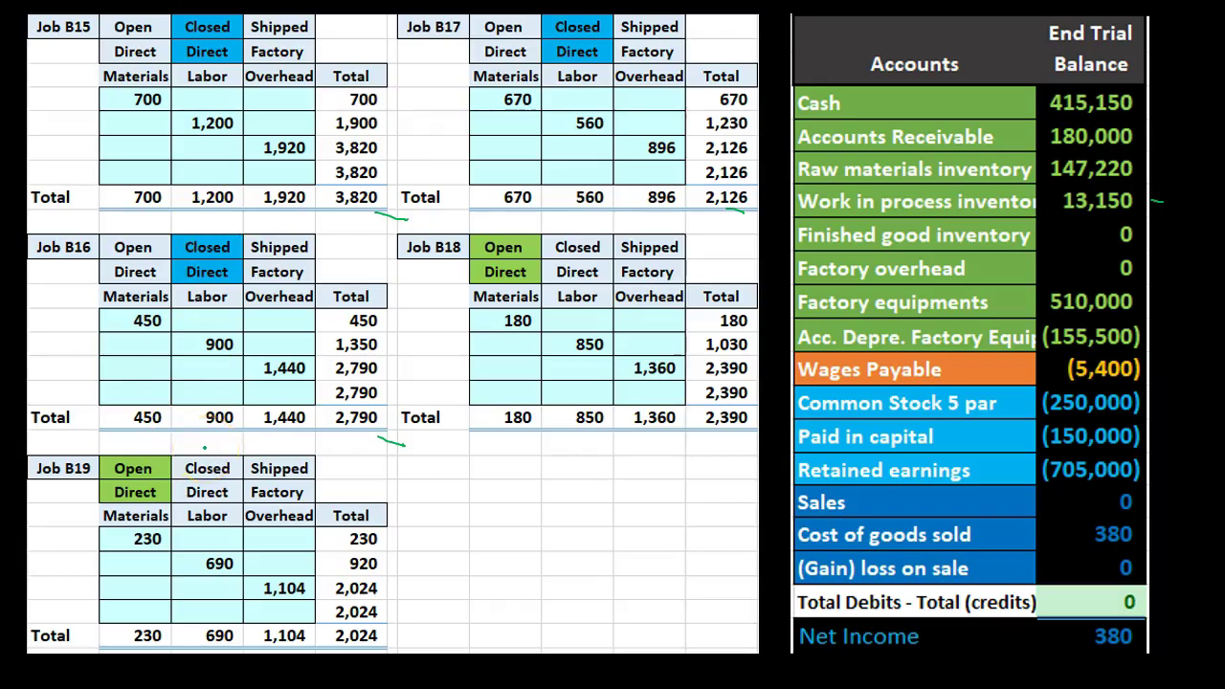
pyautogui.press('Left')
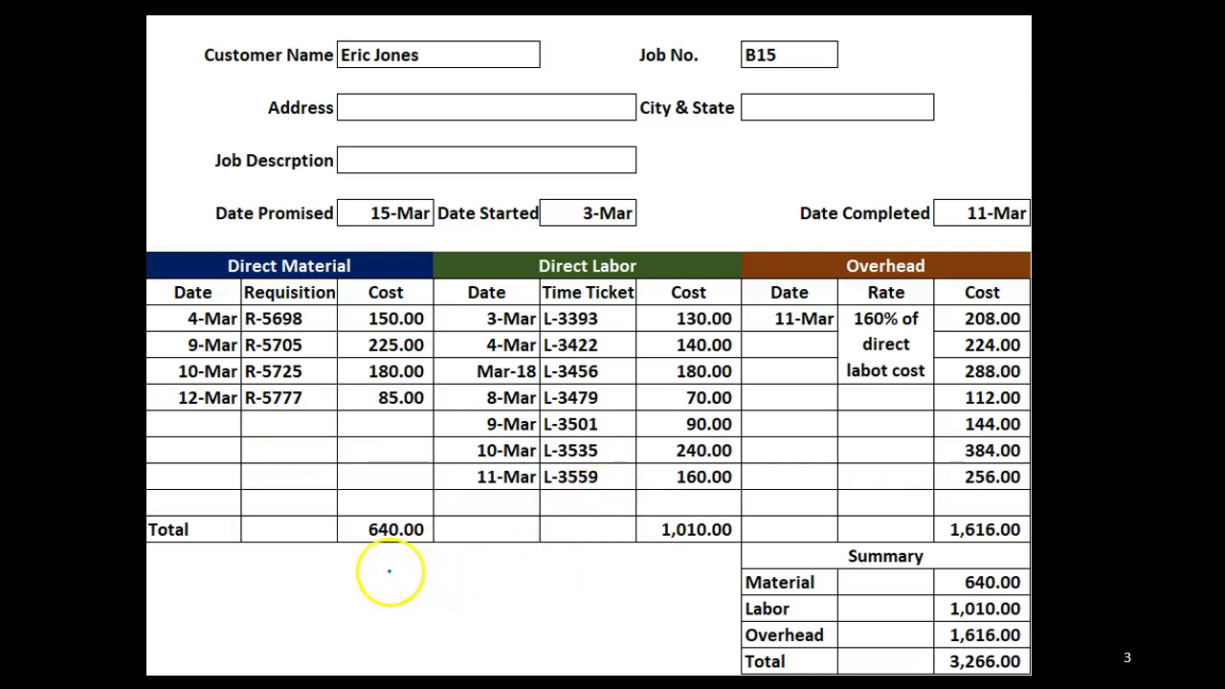
pyautogui.moveTo(392, 569); pyautogui.dragTo(407, 568)
pyautogui.moveTo(688, 565); pyautogui.dragTo(704, 566)
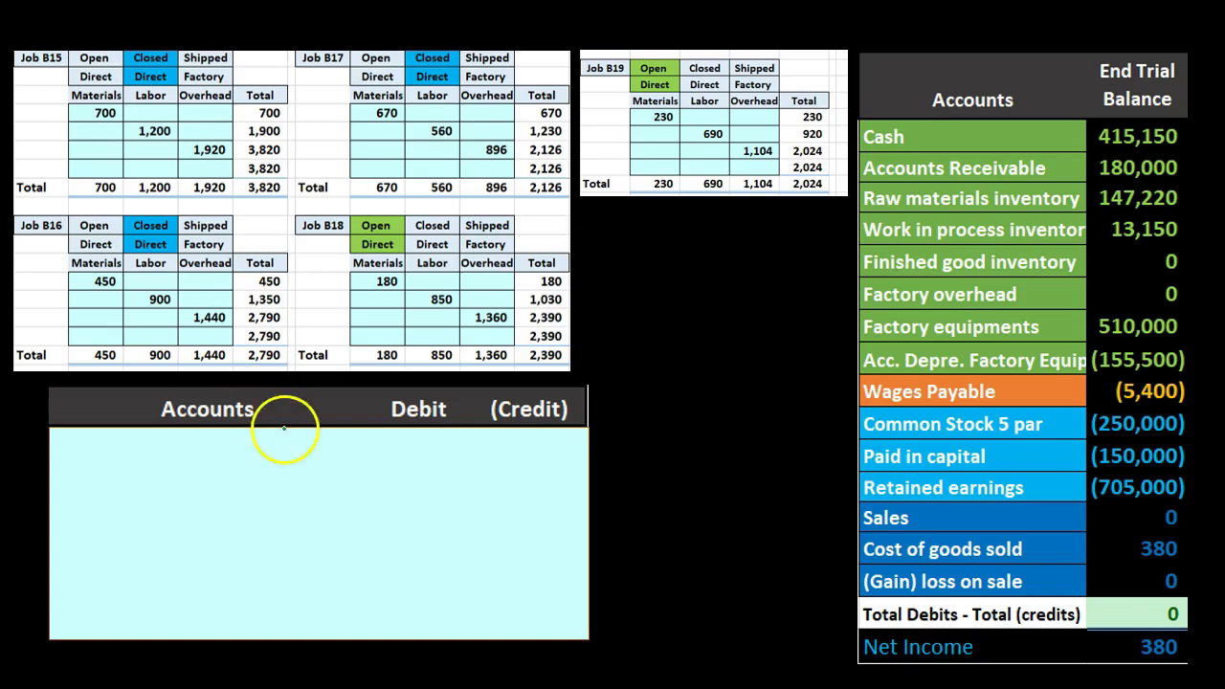
# Step: Move Calculator out of the way and reveal the journal entry debiting finished good inventory and crediting work in process inventory for 8,736
pyautogui.hotkey('alt', 'Tab')
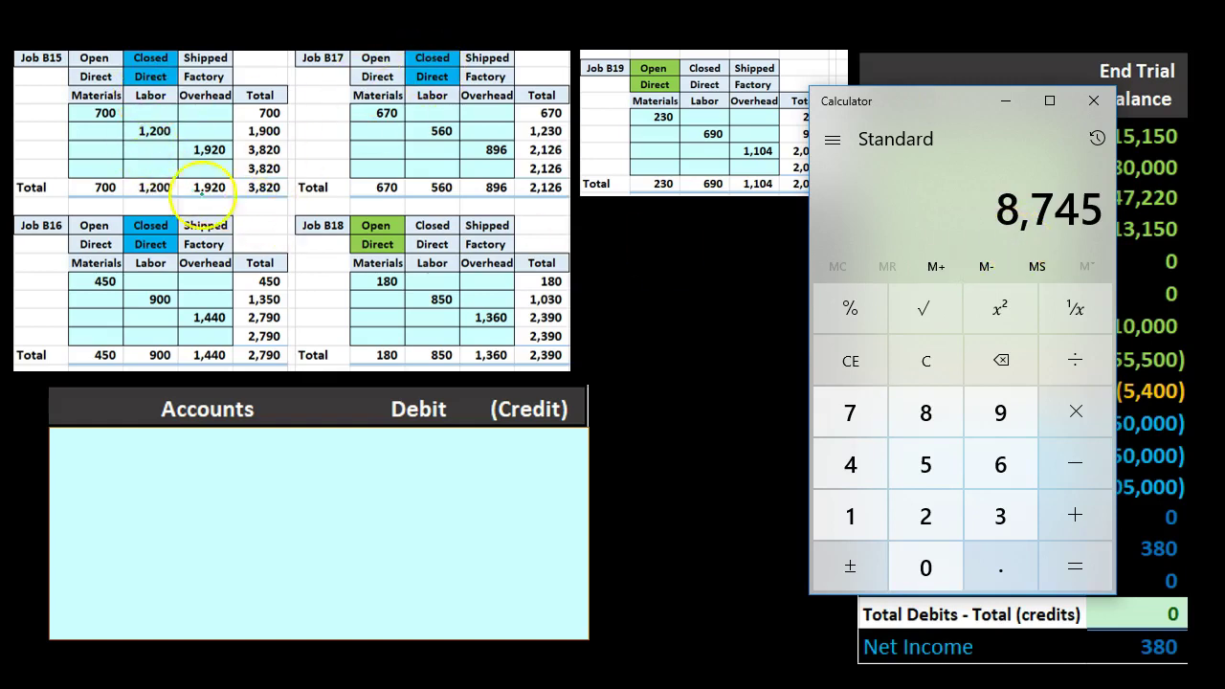
pyautogui.moveTo(930, 122); pyautogui.dragTo(1224, 87)
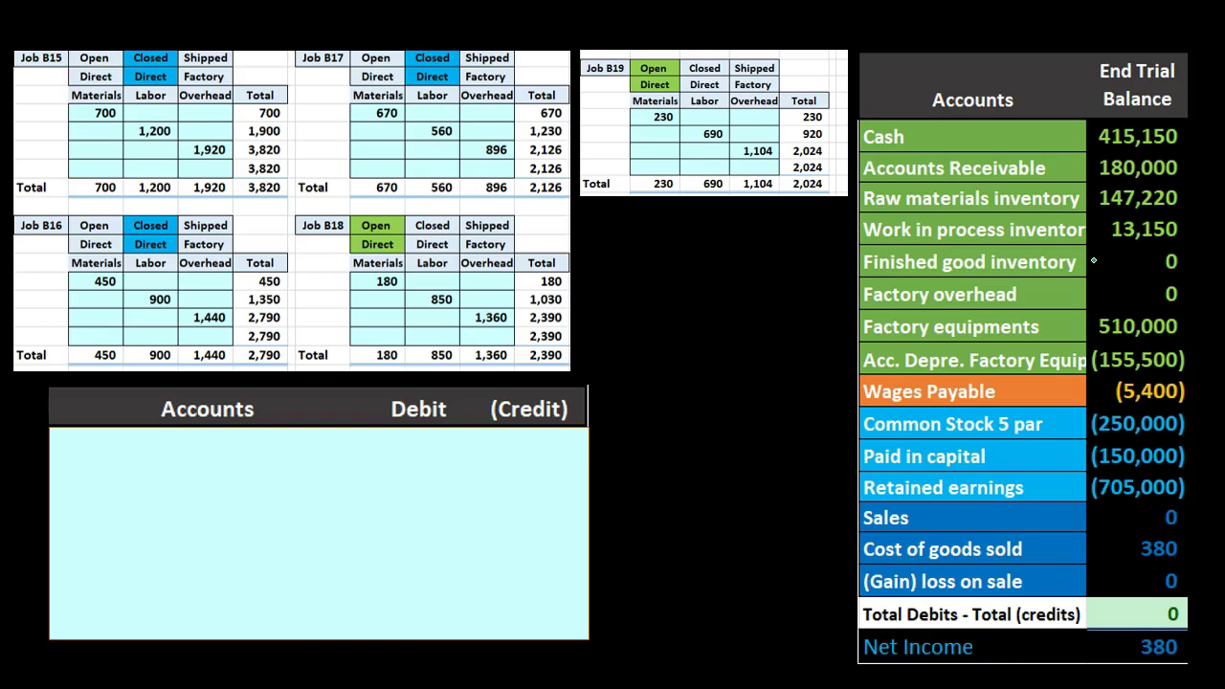
pyautogui.click(1093, 259)
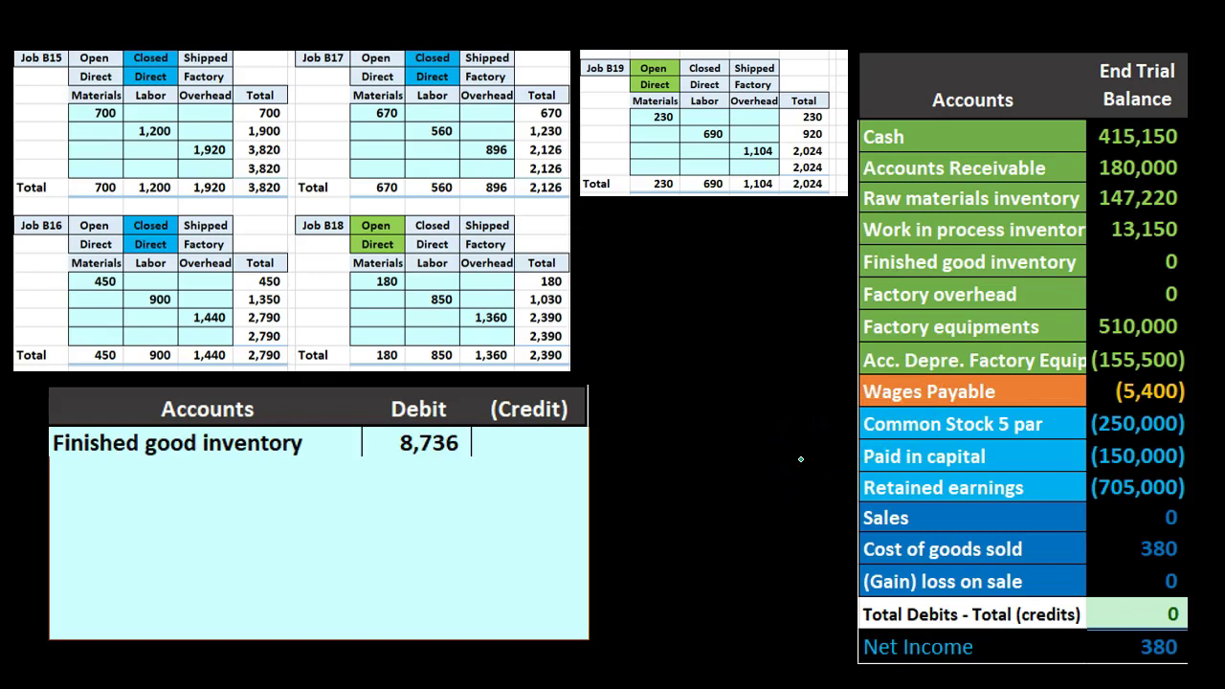
pyautogui.click(747, 411)
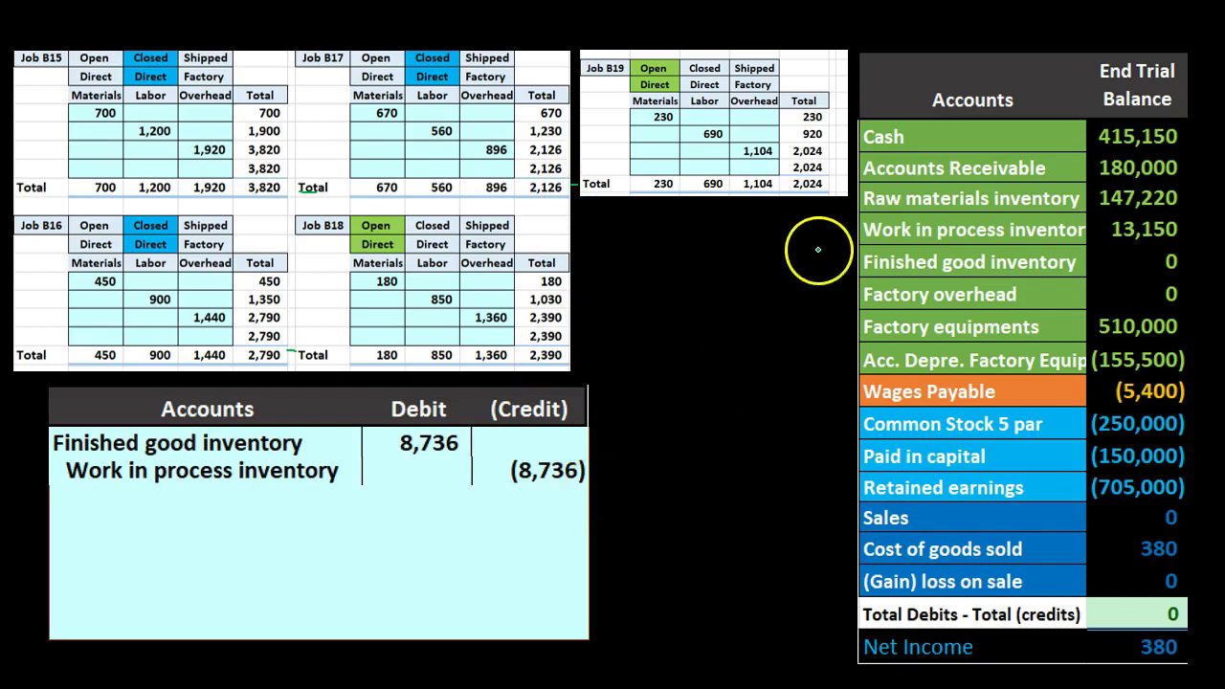
pyautogui.moveTo(839, 228)
pyautogui.mouseDown()
pyautogui.moveTo(823, 250)
pyautogui.moveTo(853, 253)
pyautogui.mouseUp()
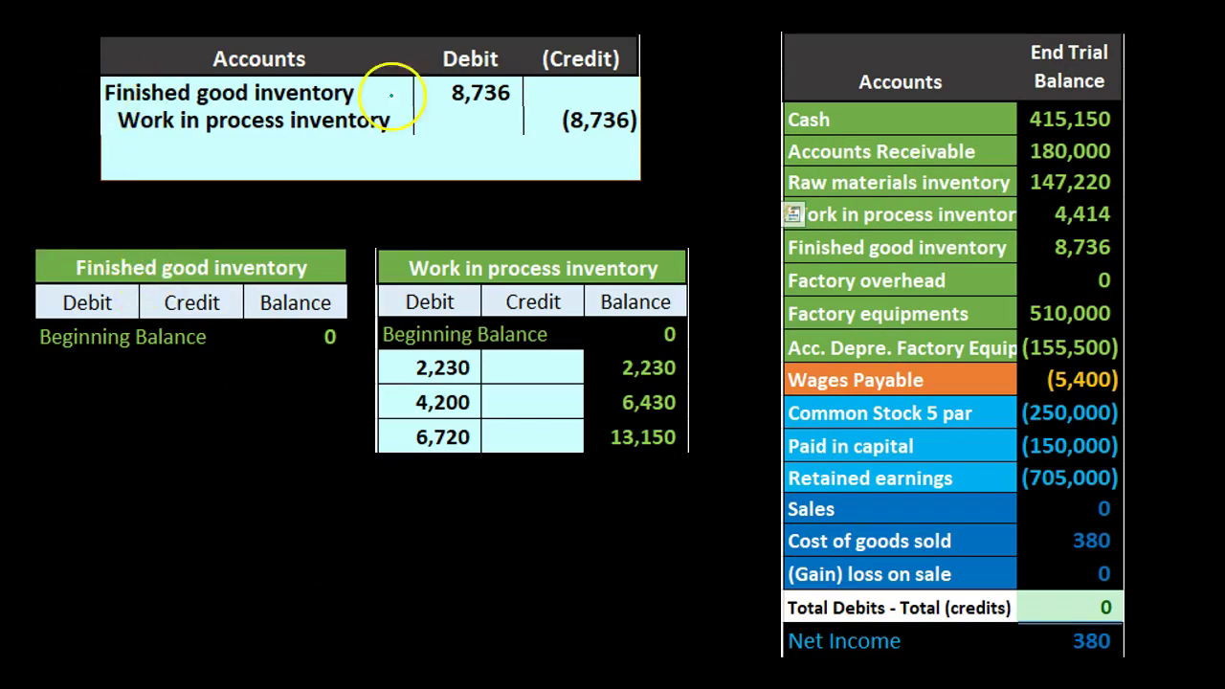
# Step: Mark the journal entry amounts and show the 8,736 credit posted to the work in process inventory ledger
pyautogui.click(409, 94)
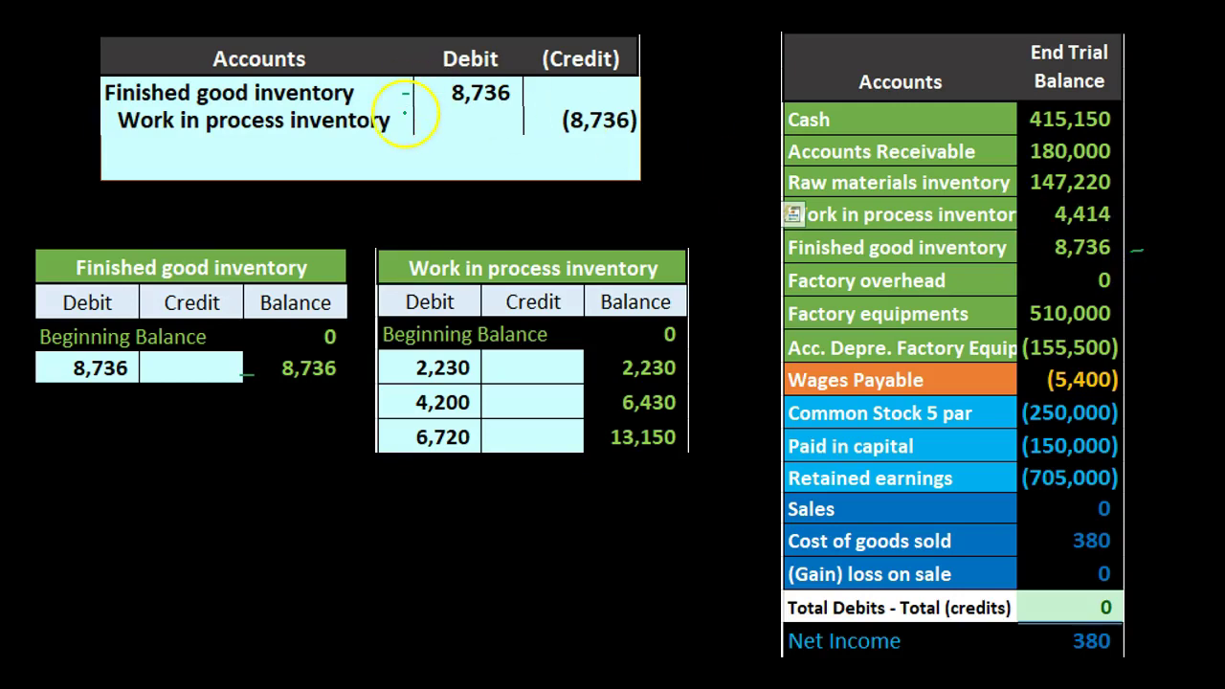
pyautogui.click(535, 120)
pyautogui.click(582, 433)
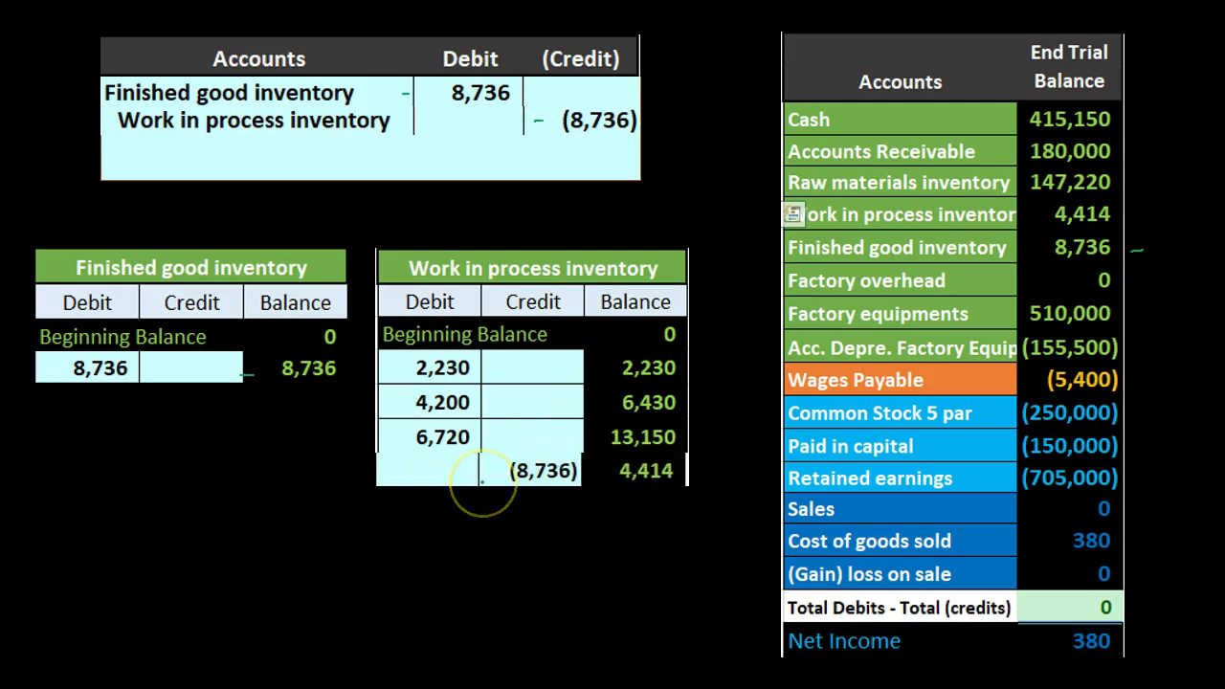
# Step: Mark the work in process and finished good inventory balances in the trial balance beside the posted ledgers
pyautogui.click(594, 488)
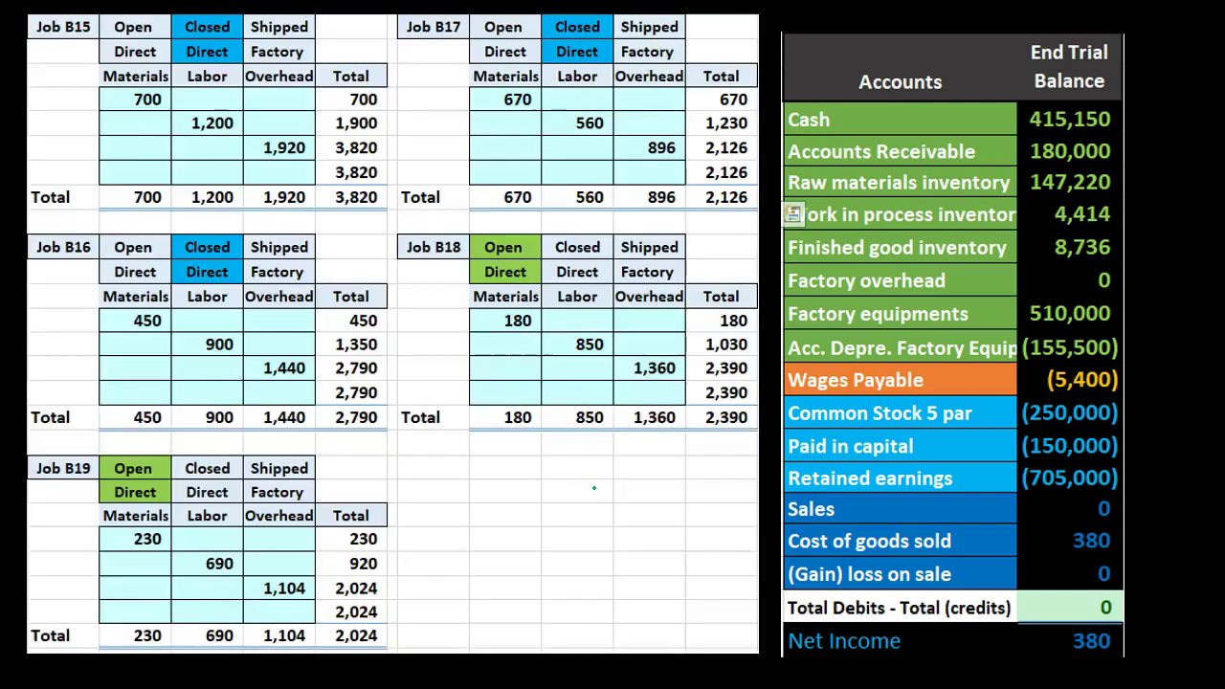
pyautogui.click(594, 488)
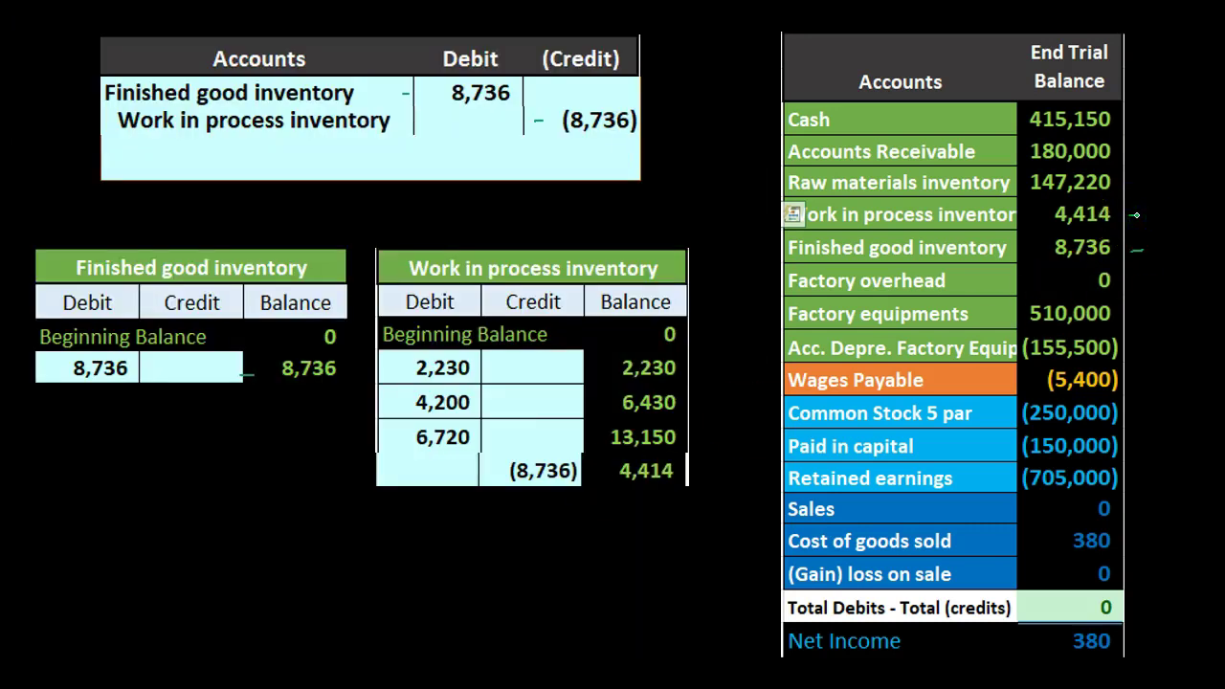
pyautogui.moveTo(1131, 214); pyautogui.dragTo(1147, 214)
pyautogui.moveTo(1146, 252); pyautogui.dragTo(1137, 251)
# Step: Return to the job cost sheets and add the closed jobs' totals in Calculator: 3,820 + 2,790 + 2,126
pyautogui.hotkey('ctrl', 'pageup')
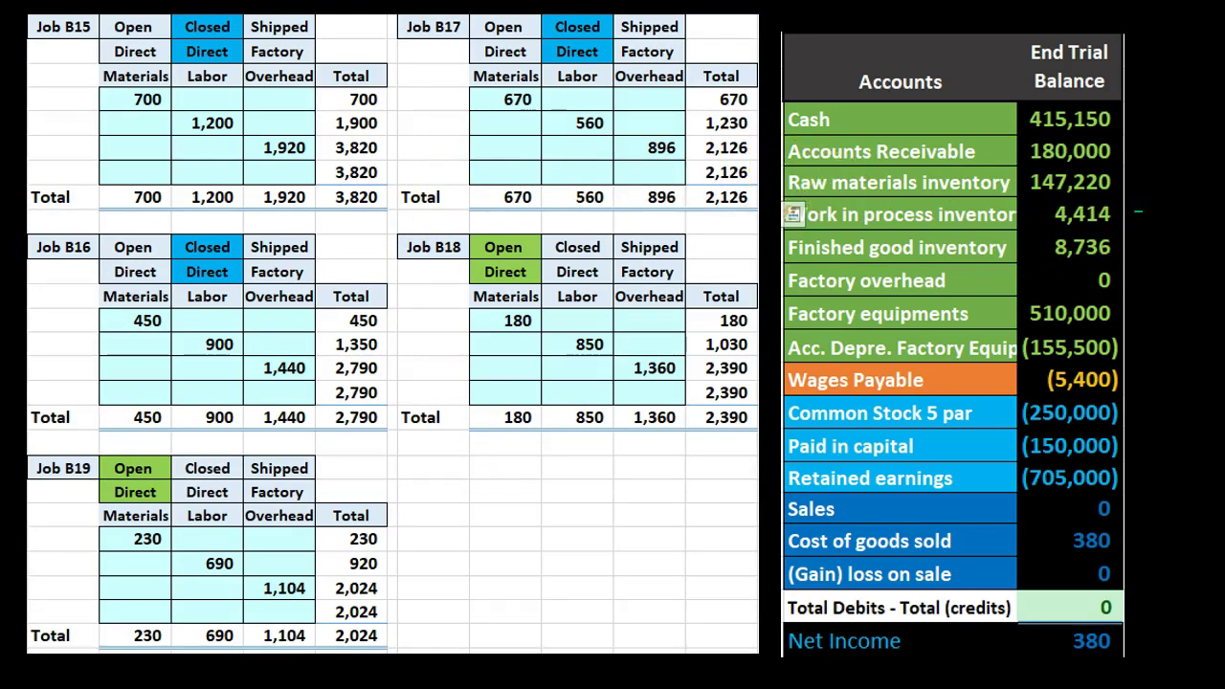
pyautogui.moveTo(1138, 213); pyautogui.dragTo(553, 248)
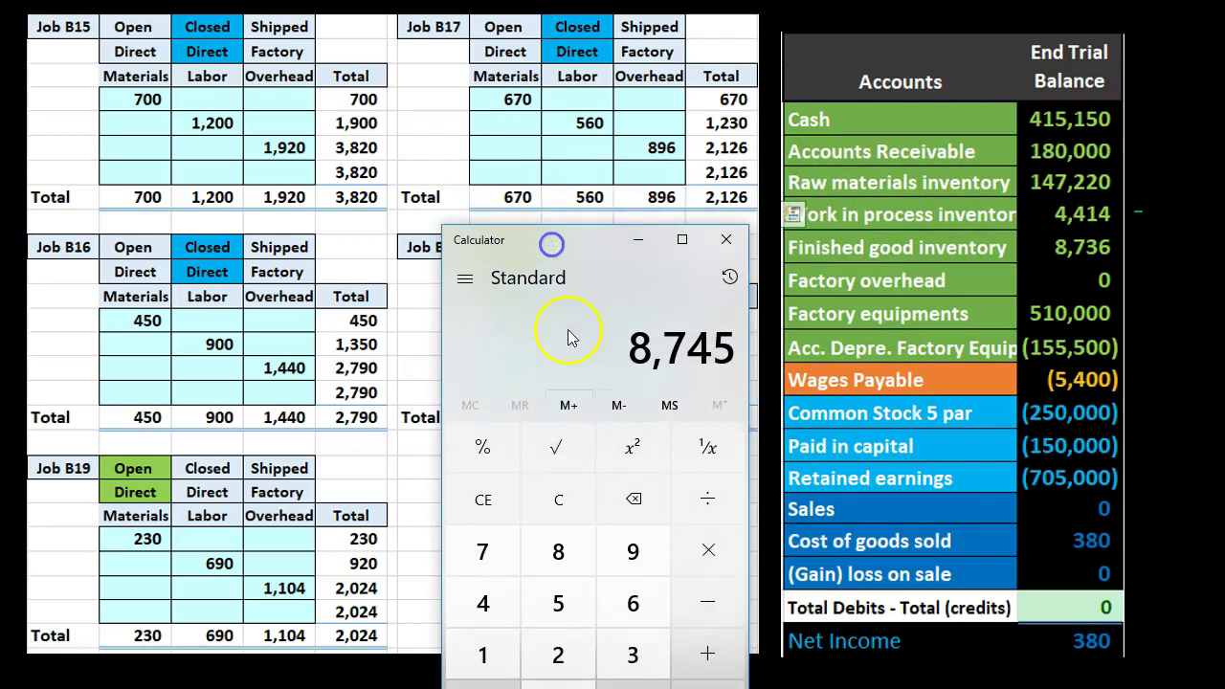
pyautogui.click(559, 496)
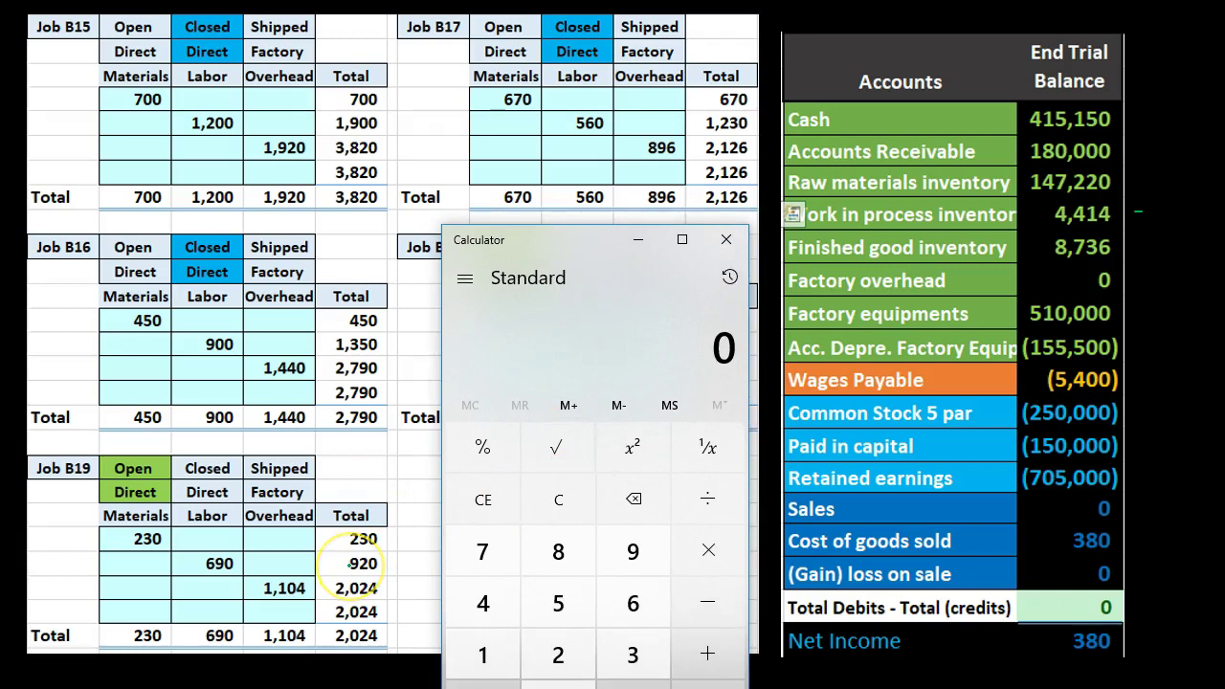
pyautogui.write('3820')
pyautogui.press('+')
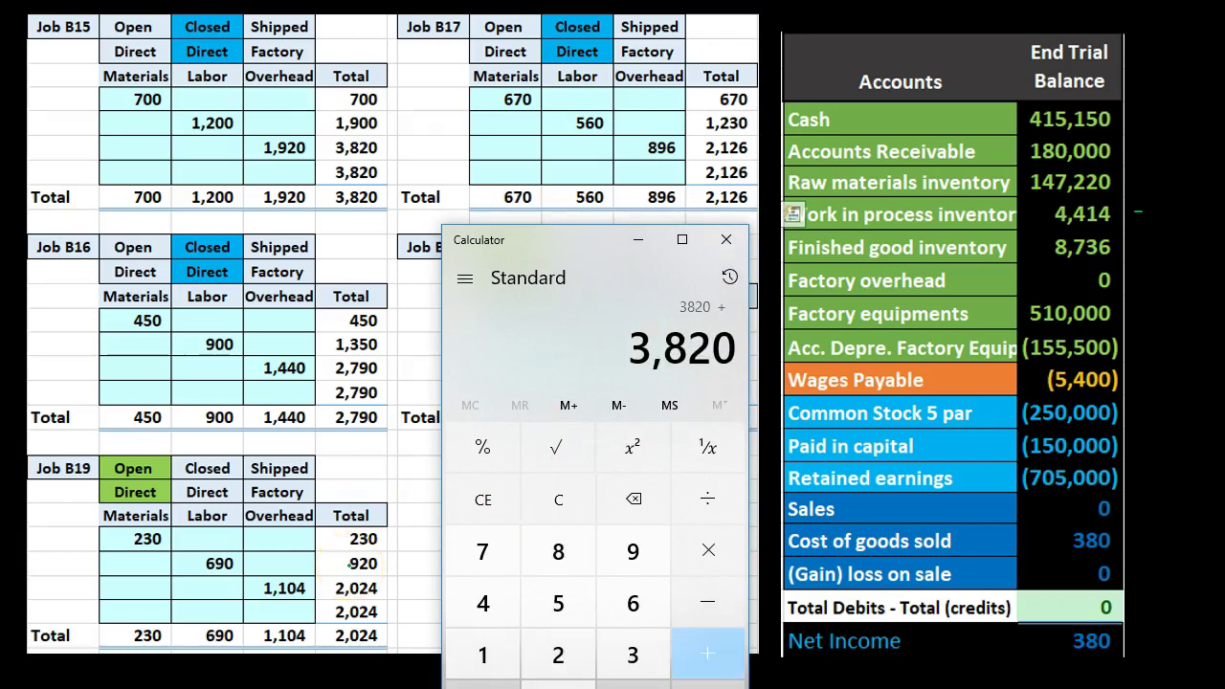
pyautogui.write('2790')
pyautogui.press('+')
pyautogui.write('2126')
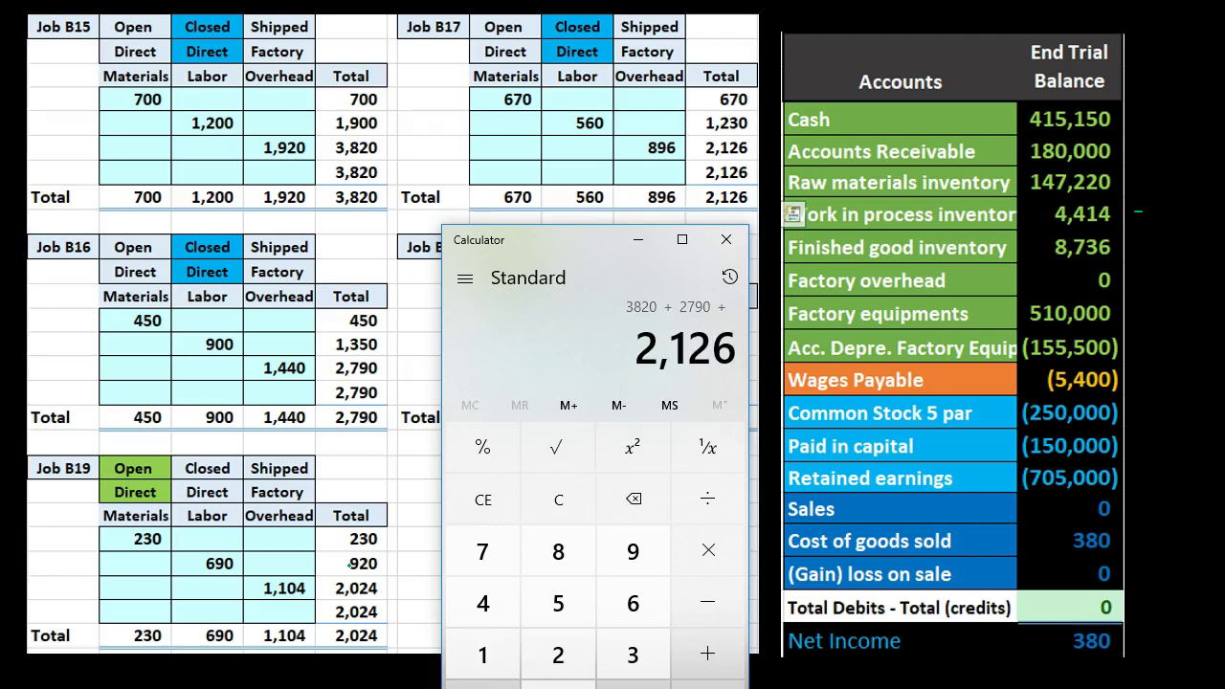
pyautogui.press('Return')
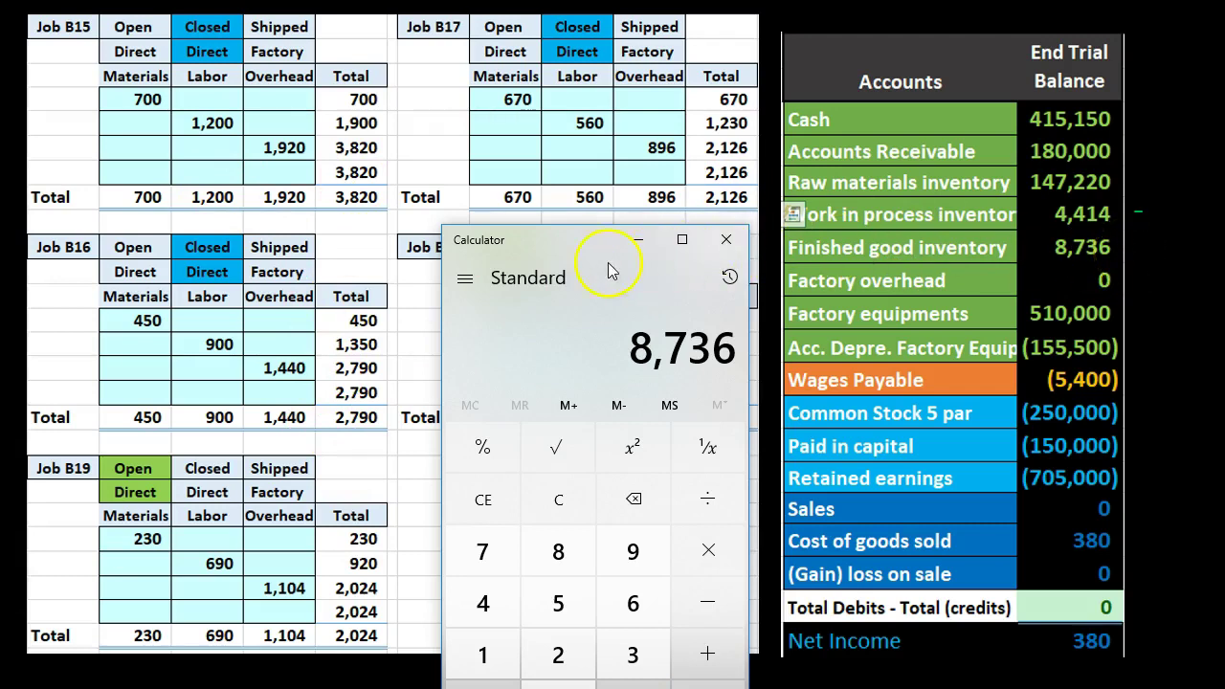
# Step: Add the open jobs' totals, 2,390 + 2,024, in Calculator and compare the sum with the work in process balance before closing it
pyautogui.moveTo(580, 244); pyautogui.dragTo(921, 192)
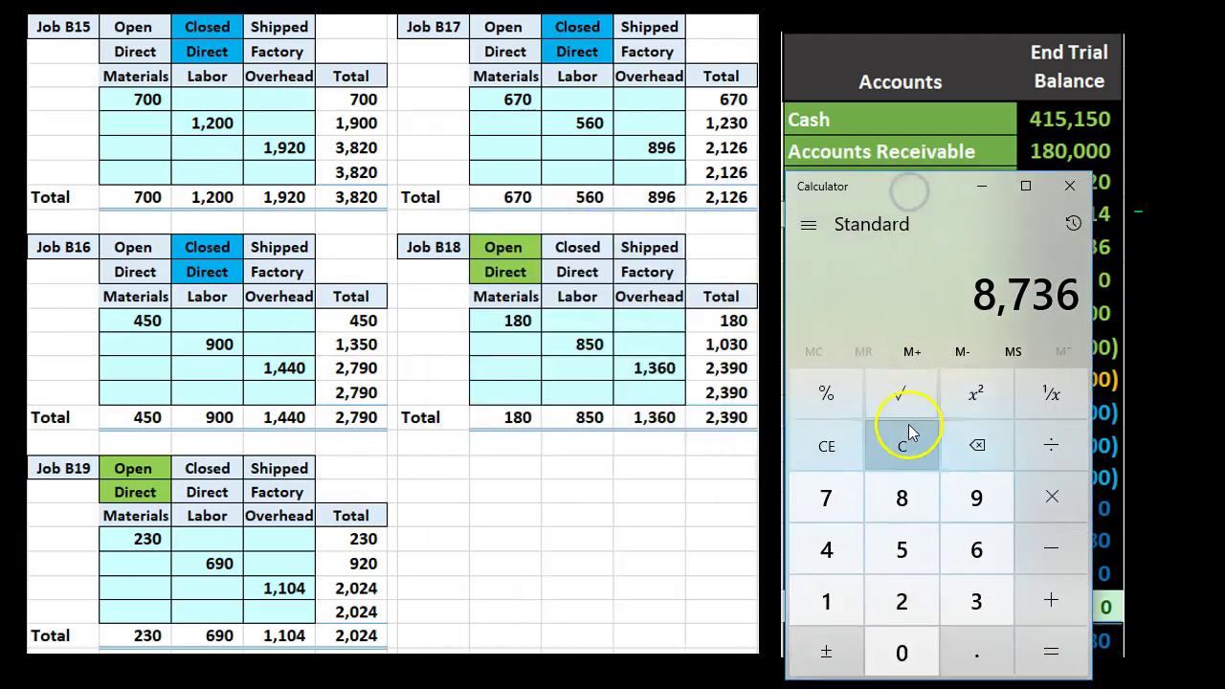
pyautogui.click(901, 445)
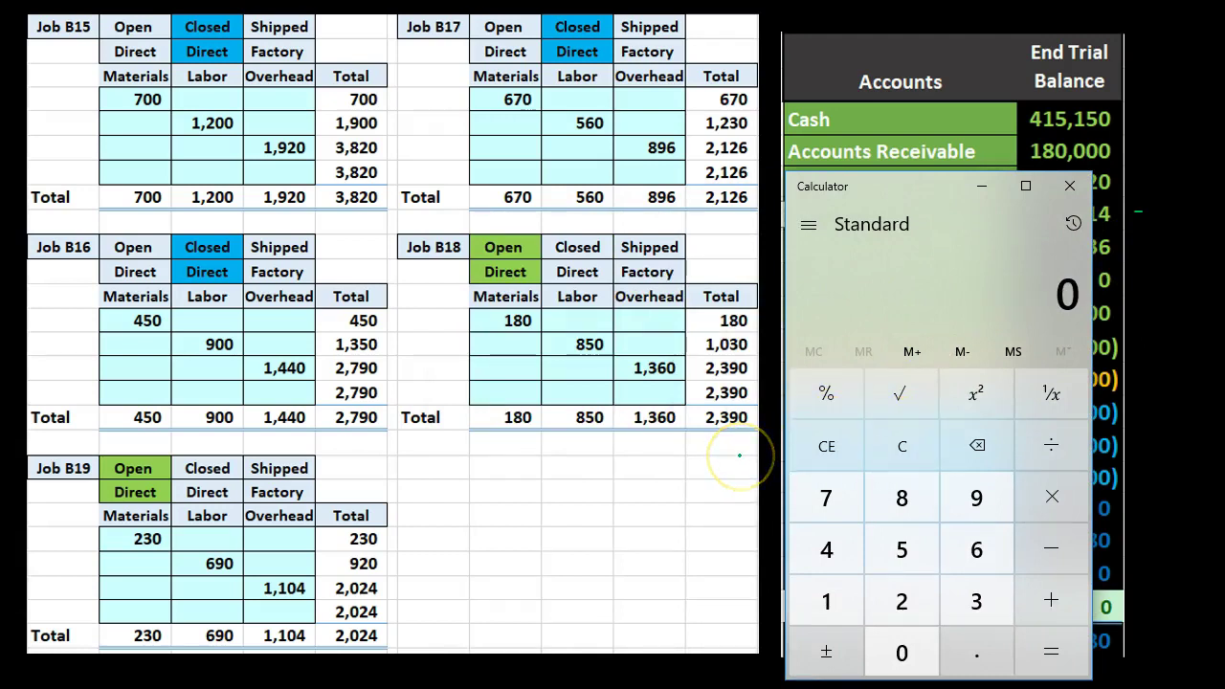
pyautogui.write('239')
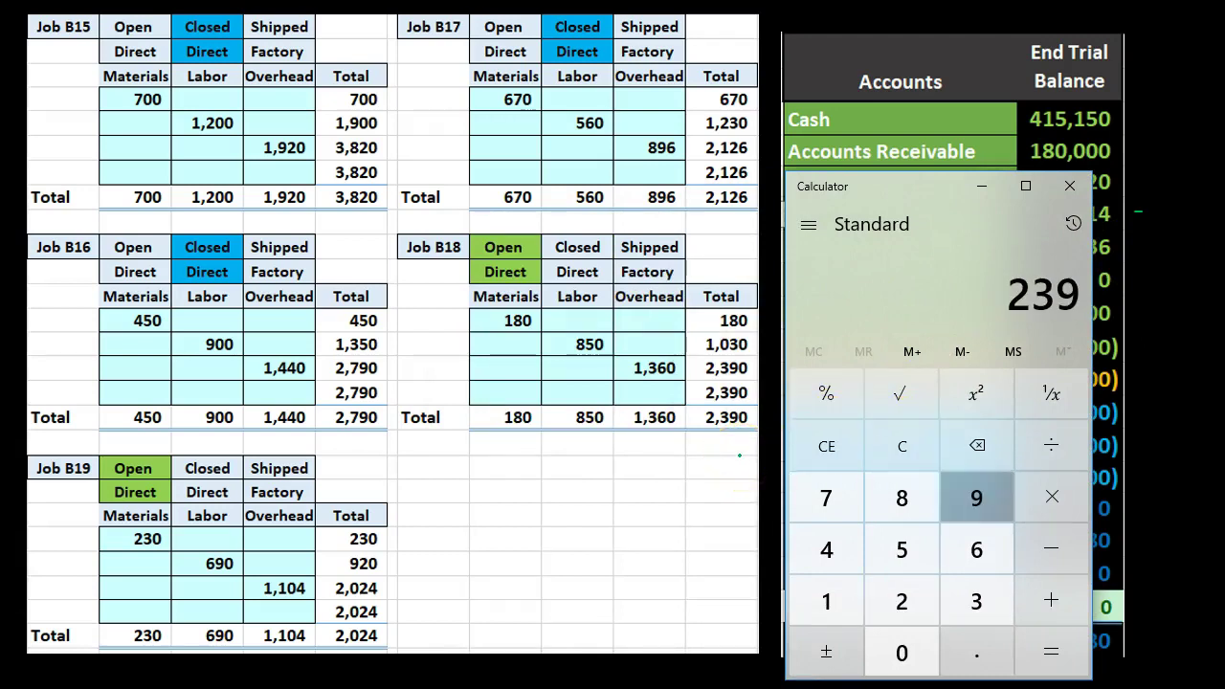
pyautogui.write('0+2024=')
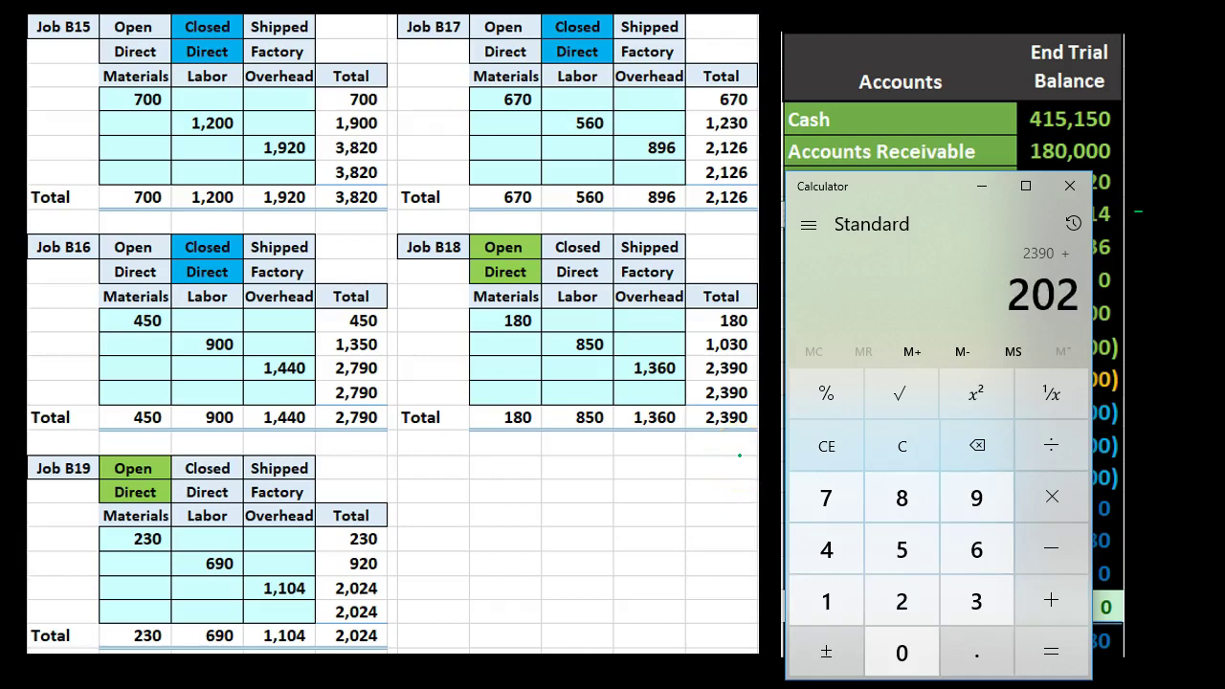
pyautogui.click(727, 427)
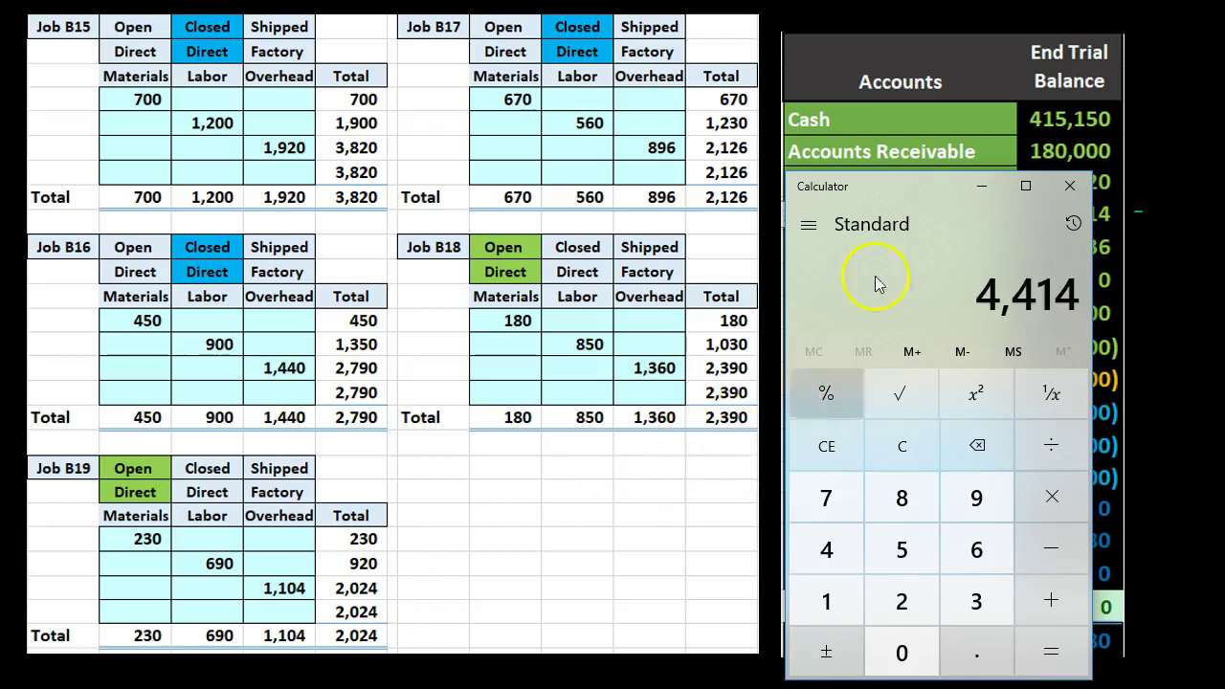
pyautogui.moveTo(921, 193); pyautogui.dragTo(607, 171)
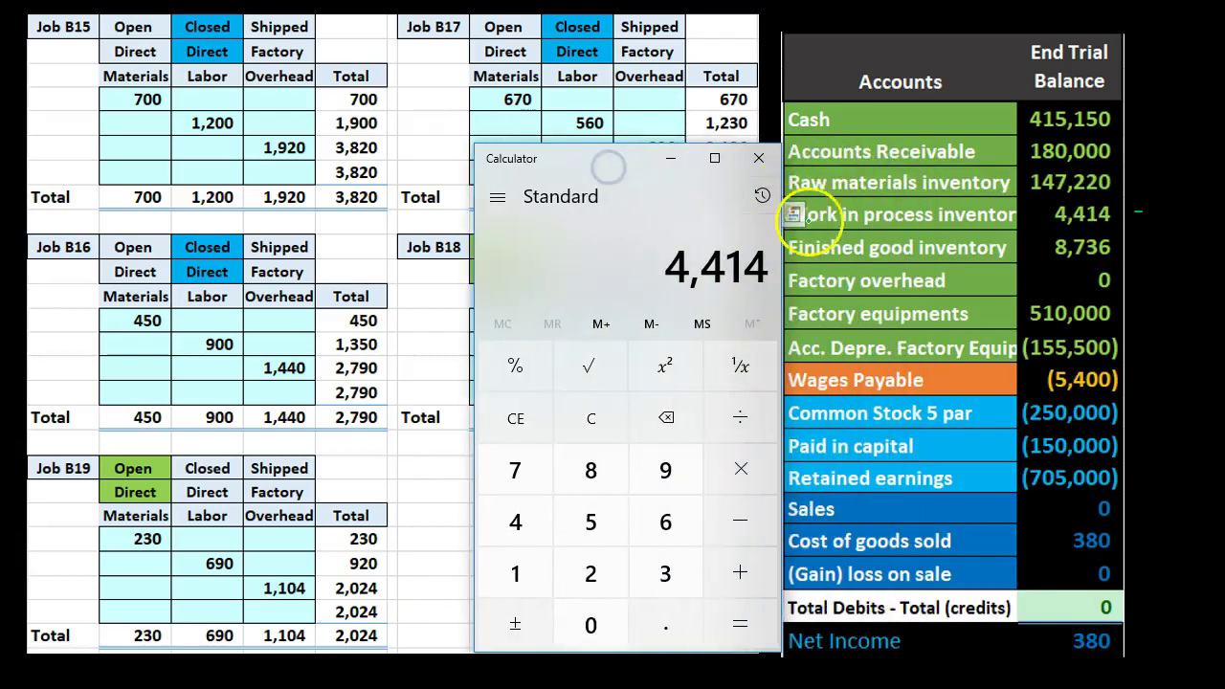
pyautogui.click(759, 158)
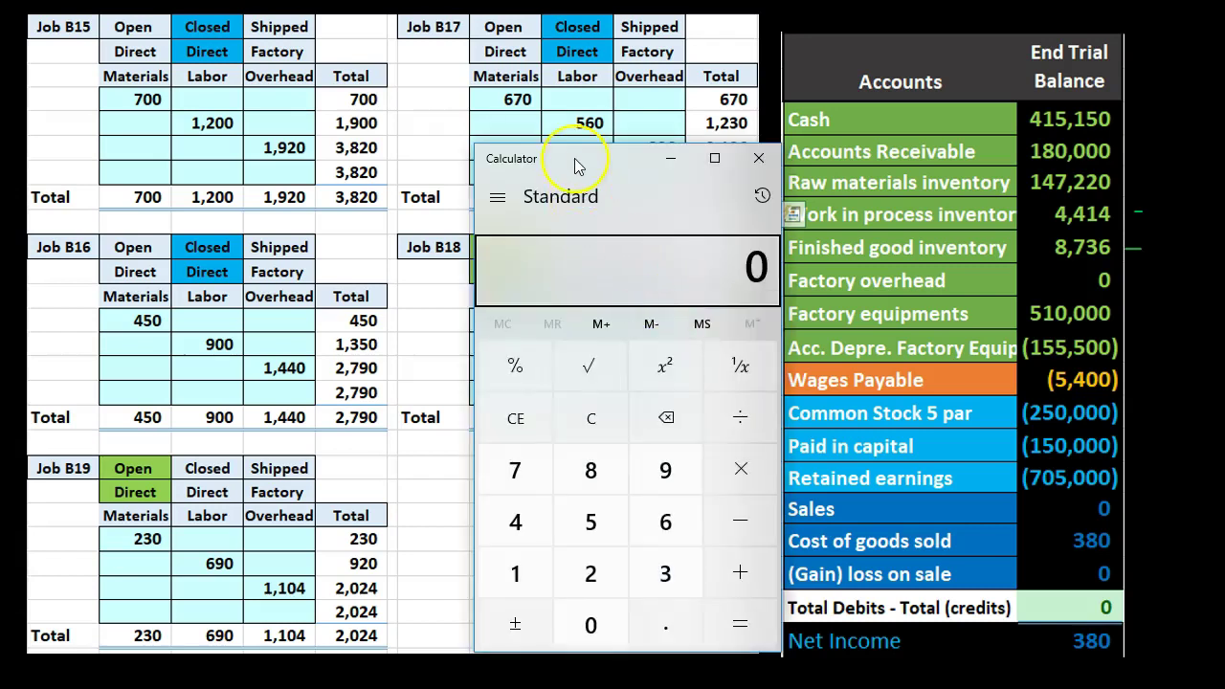
# Step: Move Calculator clear of the job cost sheets and reset it for a new calculation
pyautogui.moveTo(583, 164); pyautogui.dragTo(909, 129)
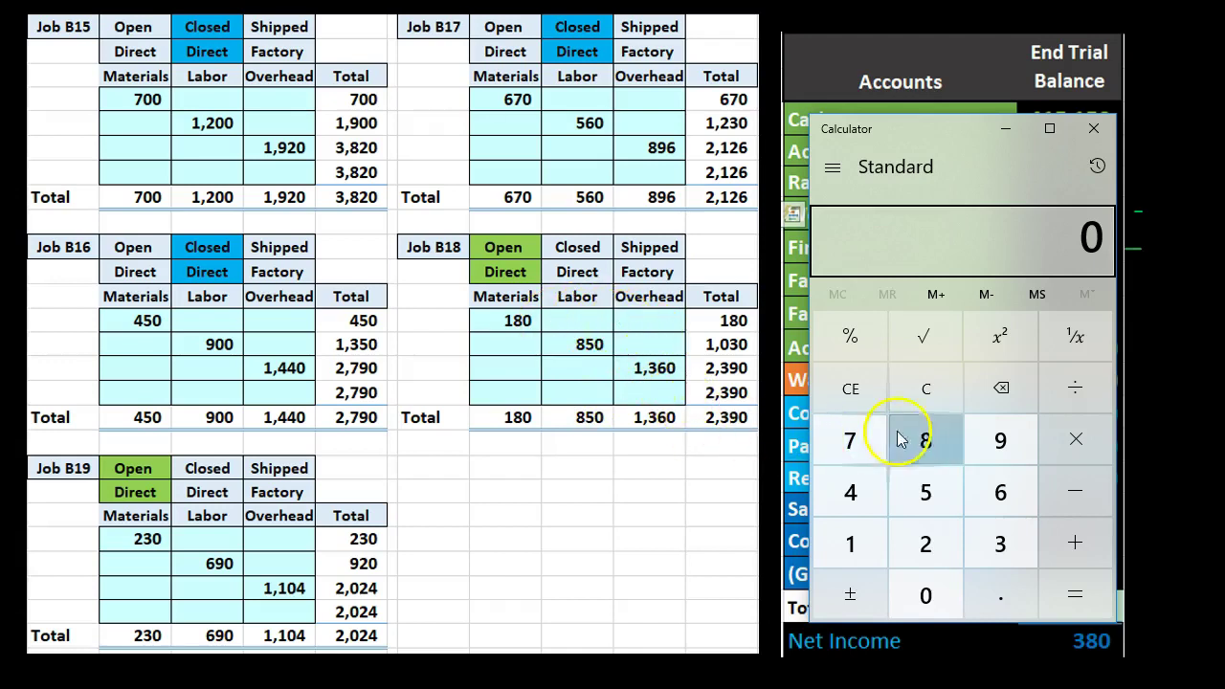
pyautogui.click(926, 388)
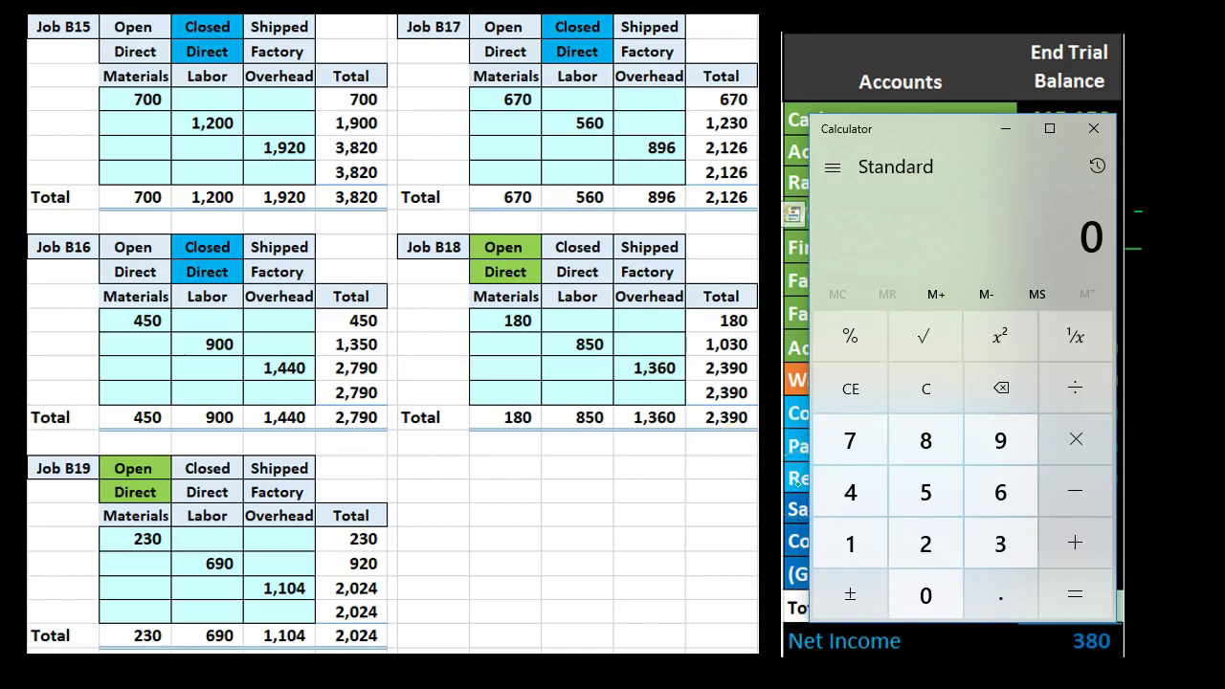
pyautogui.write('0.6')
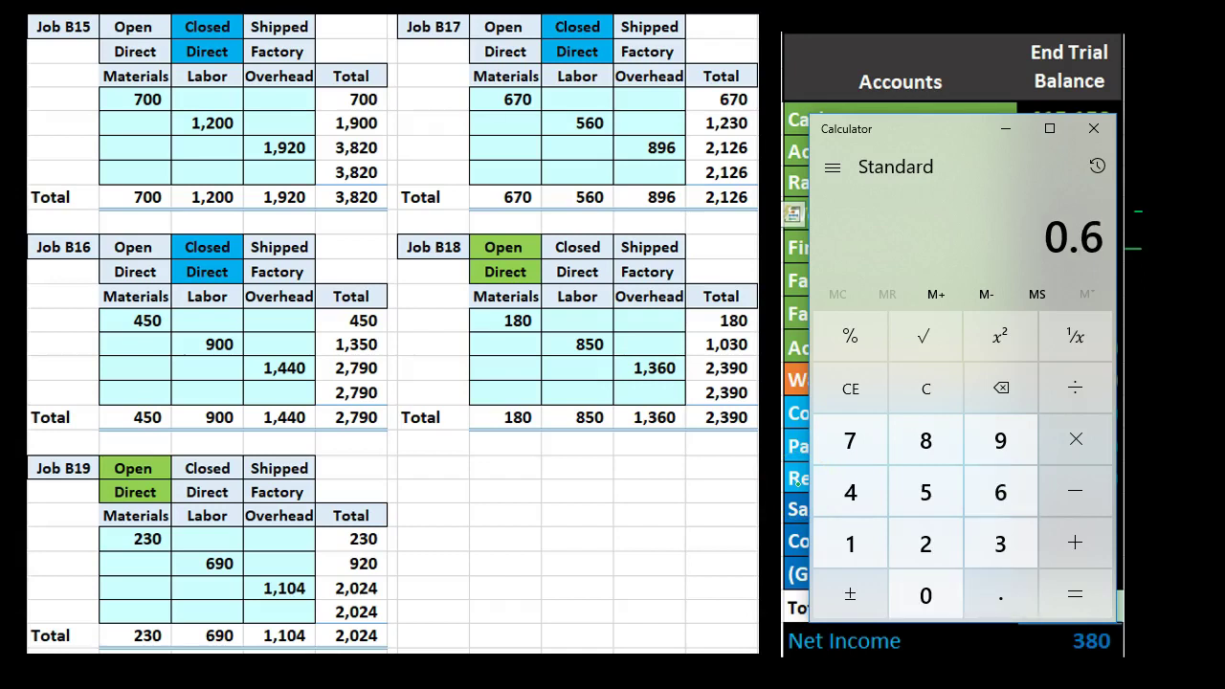
pyautogui.press('BackSpace')
pyautogui.press('BackSpace')
# Step: Calculate a 30% markup on Job B18 as 2,390 × 0.3, add the 2,390 cost to it, and close Calculator
pyautogui.write('2390')
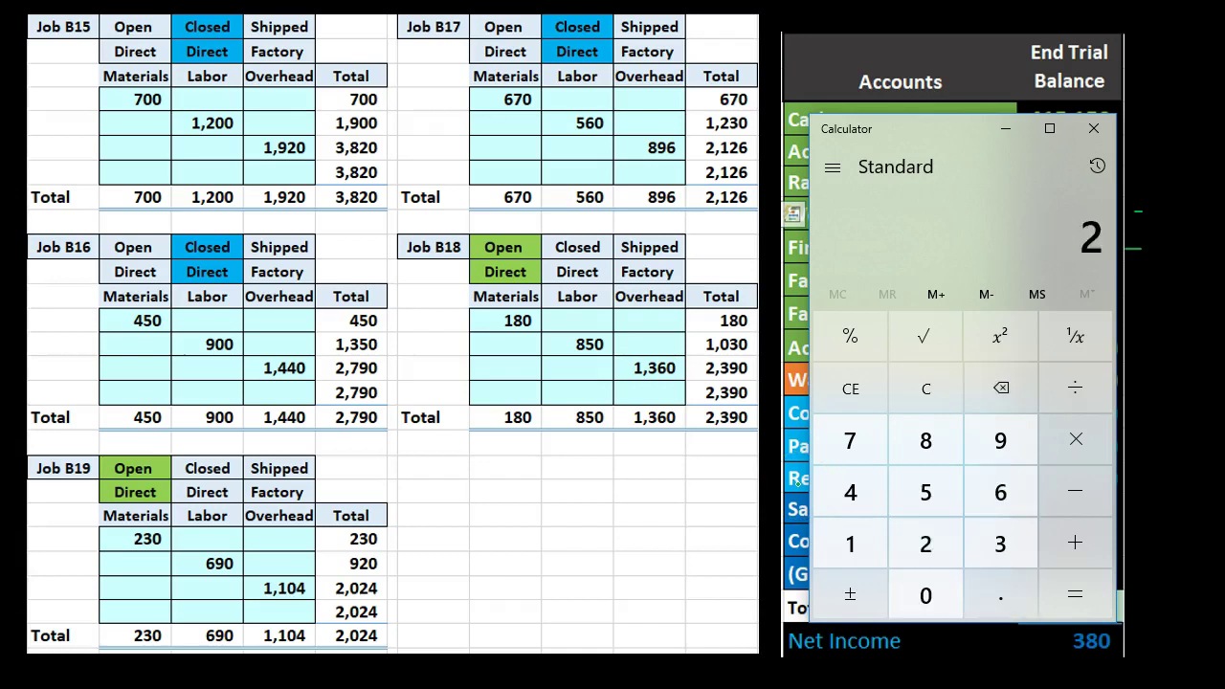
pyautogui.press('*')
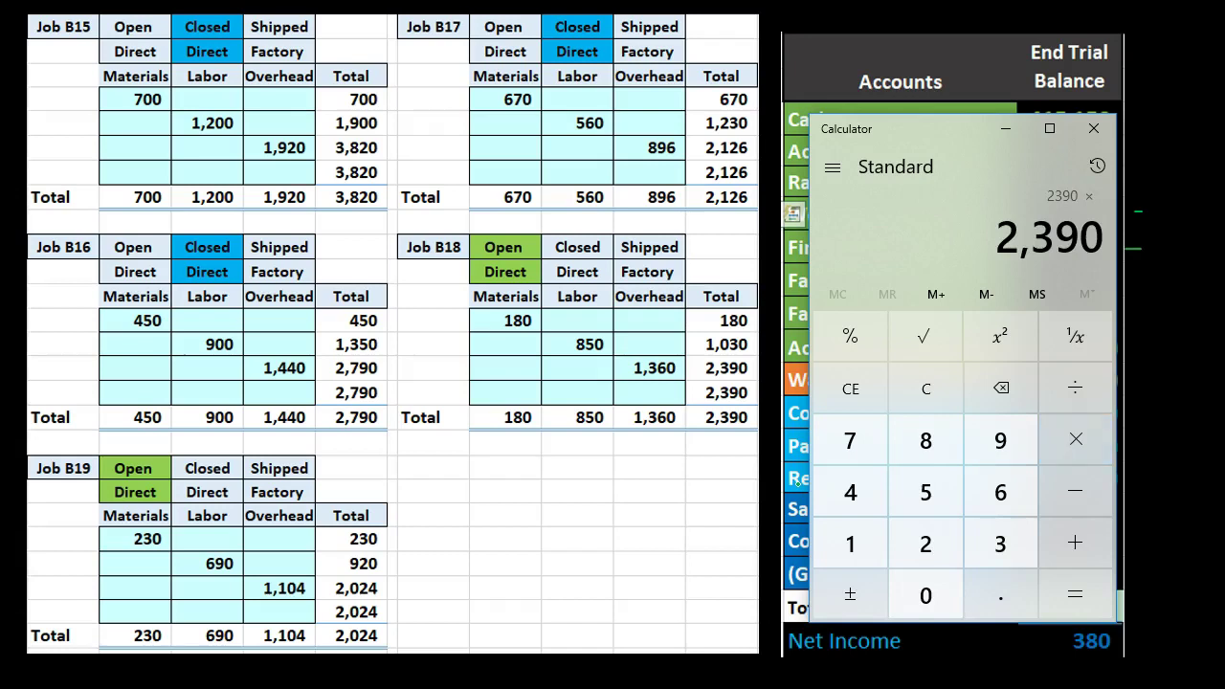
pyautogui.write('.3')
pyautogui.press('Return')
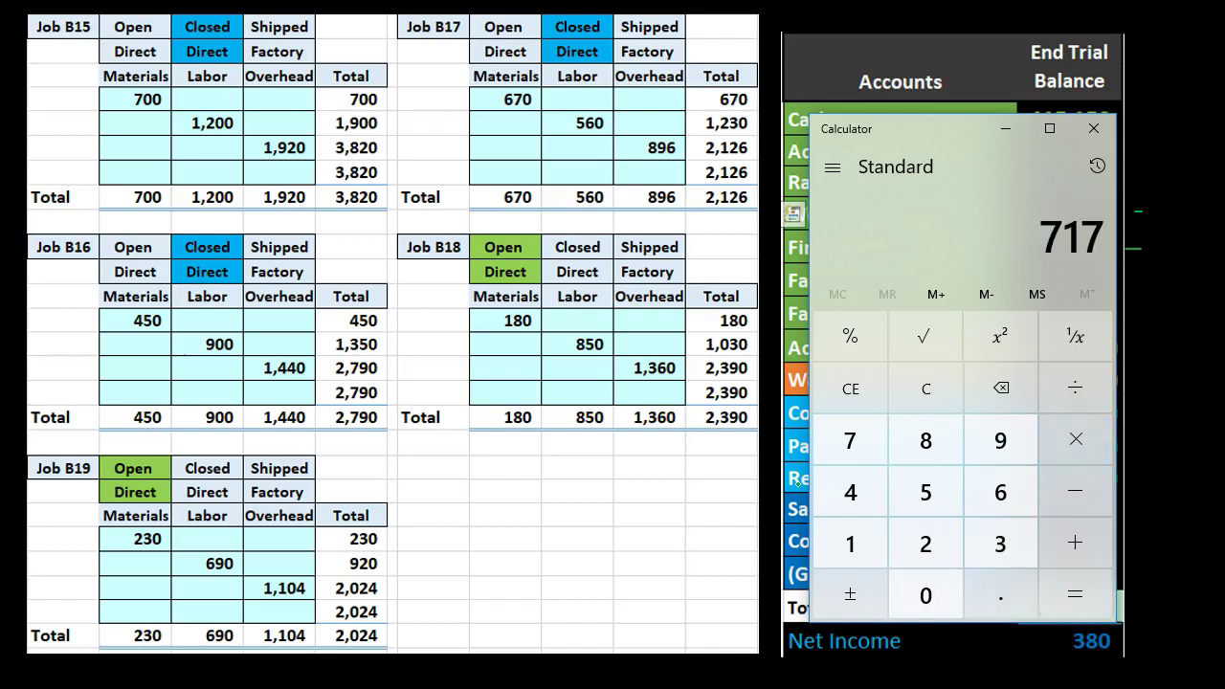
pyautogui.write('2390')
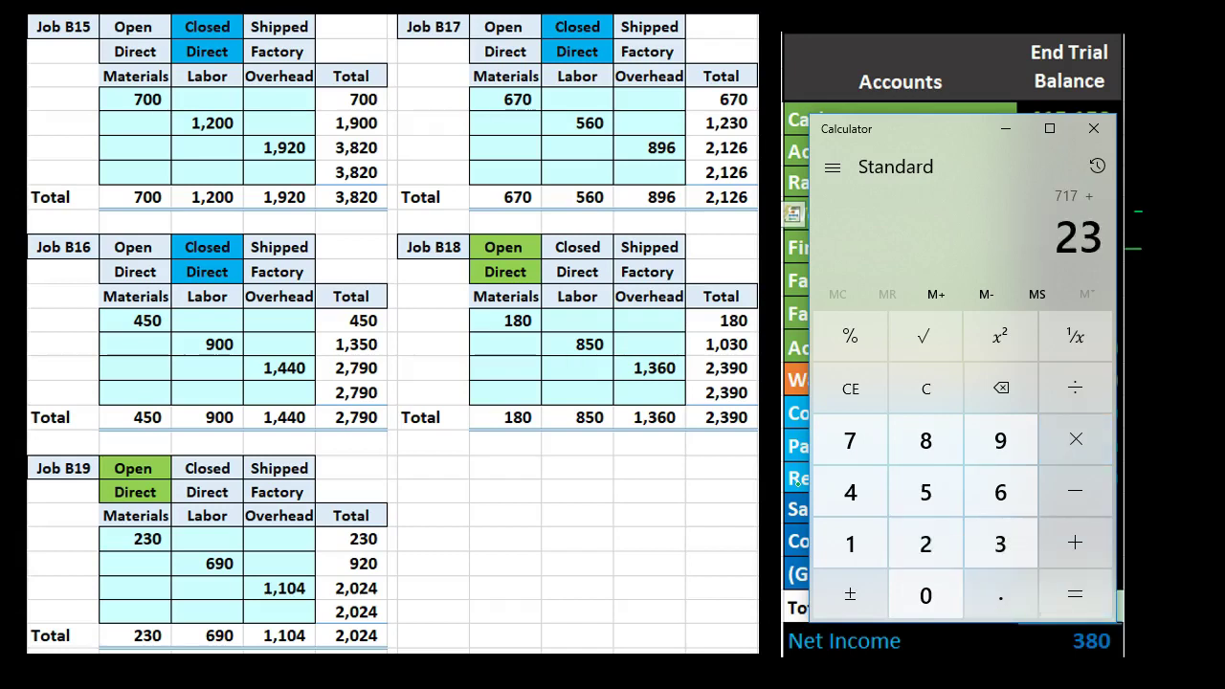
pyautogui.press('Return')
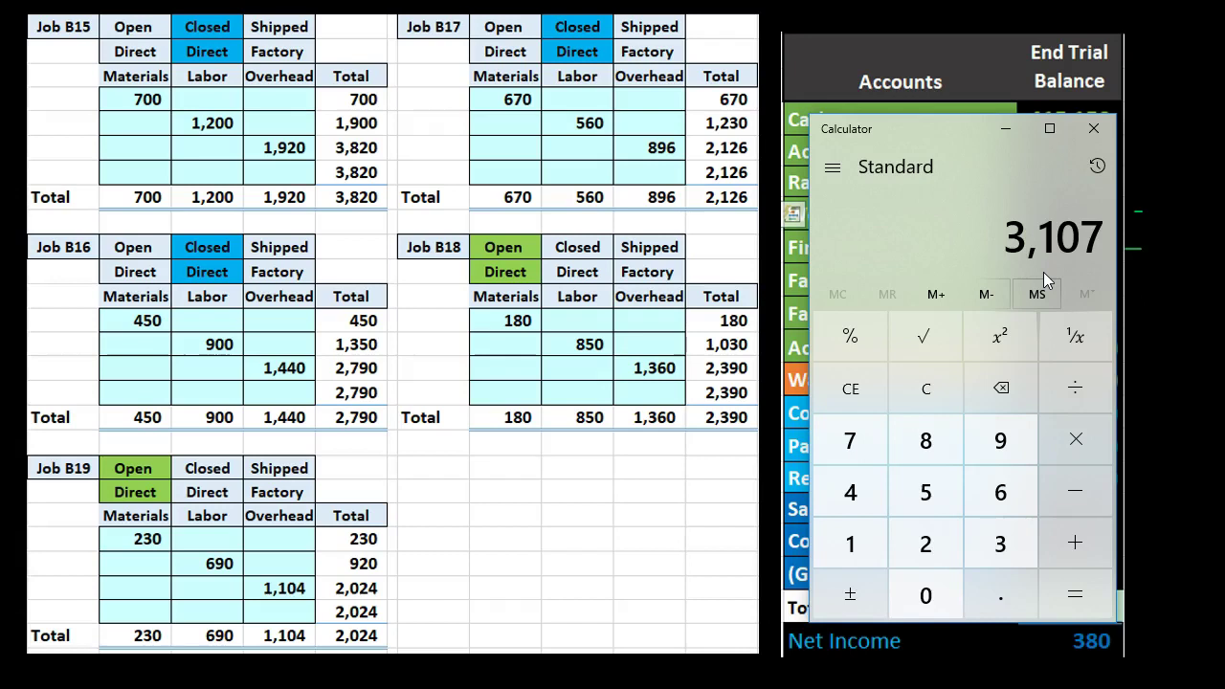
pyautogui.click(1096, 130)
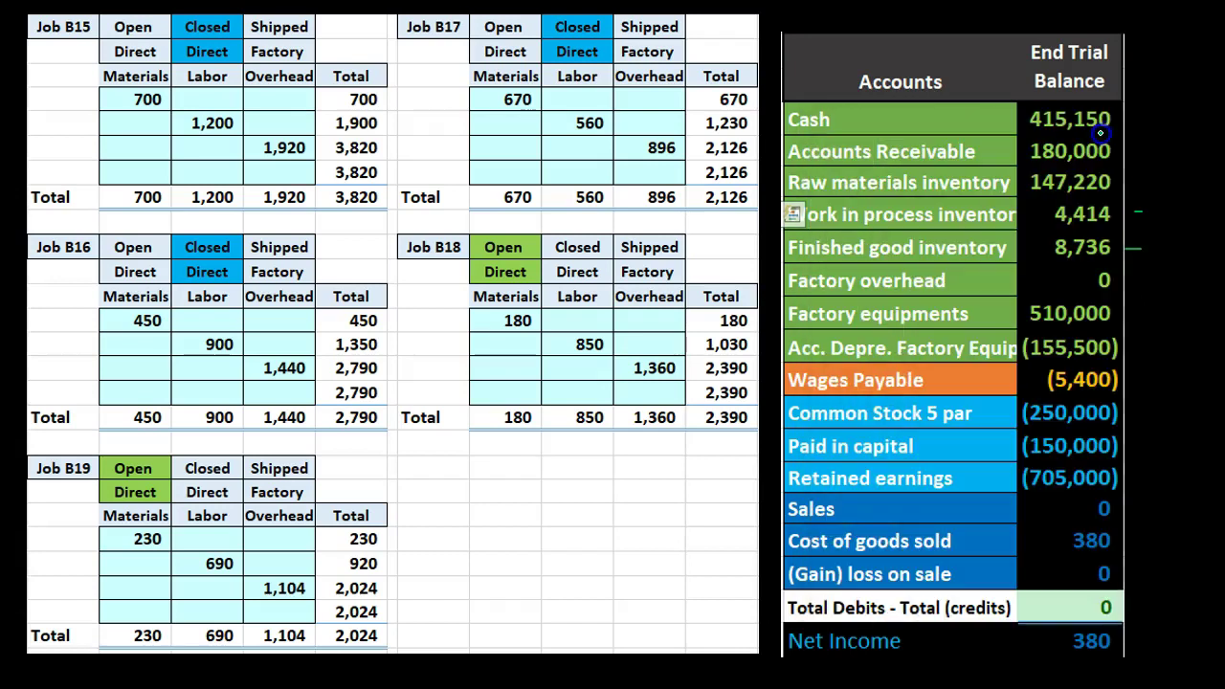